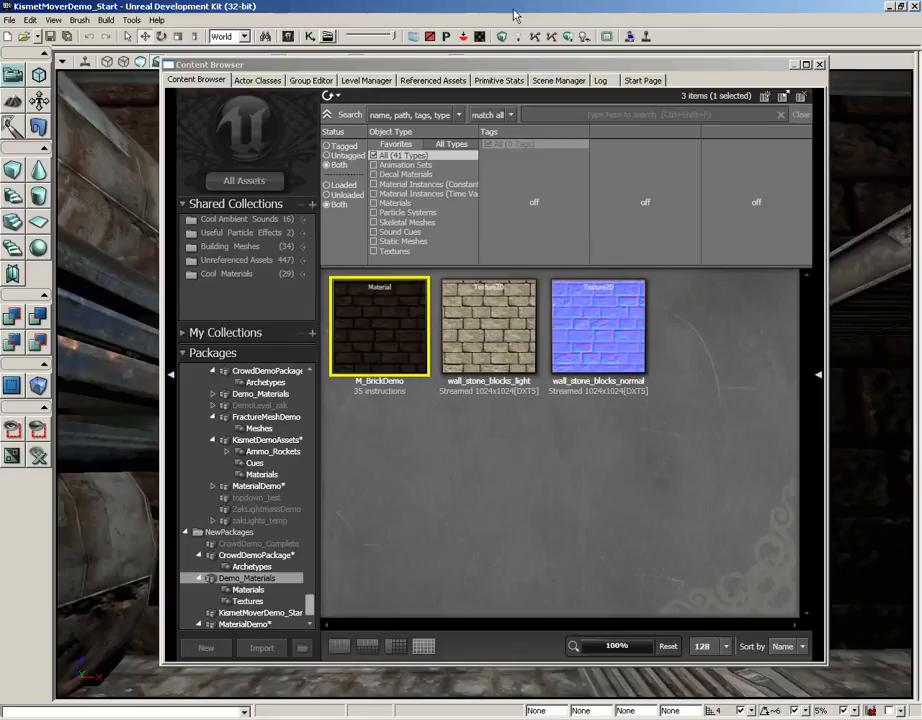
Step: Open the M_BrickDemo material from the Demo_Materials package for editing
double_click(405, 294)
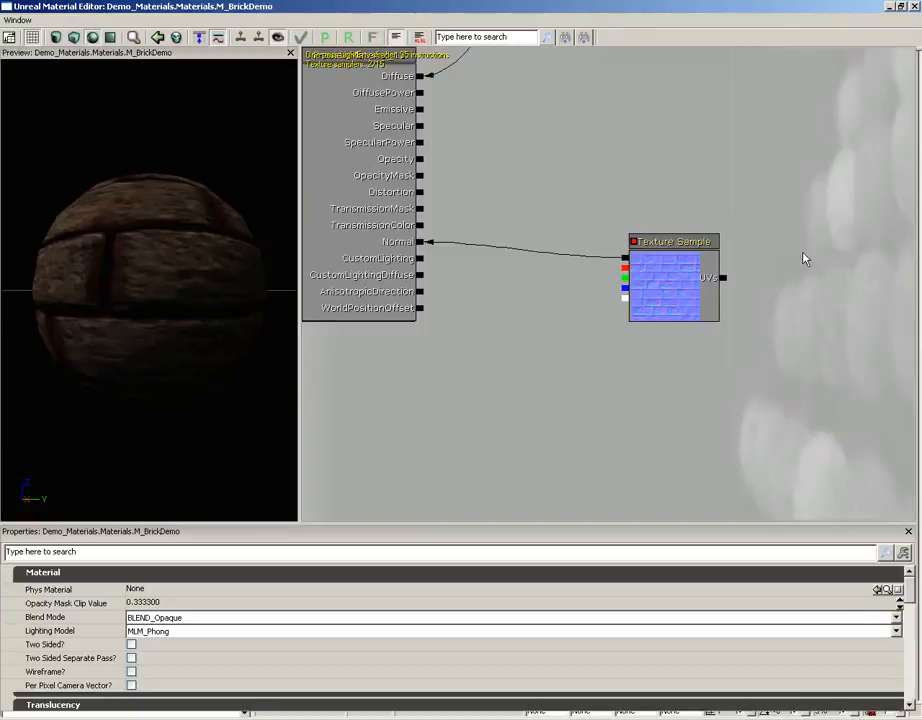
drag(680, 140, 600, 390)
scroll(600, 390, down, 1)
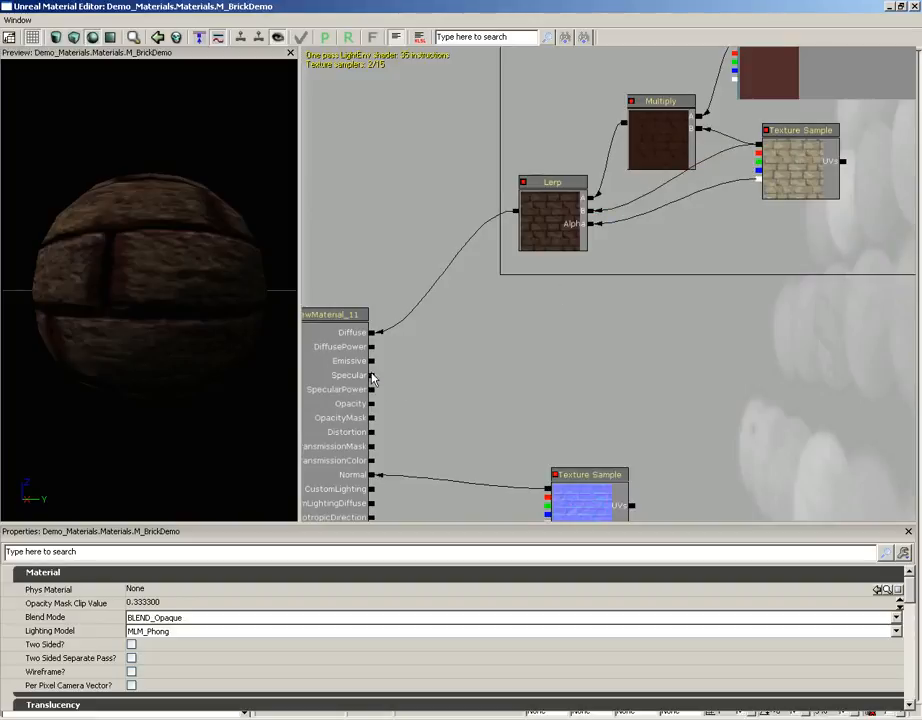
Step: Connect the red channel of the brick Texture Sample to the material's Specular input and inspect the highlights on the preview sphere
drag(448, 366, 492, 331)
scroll(494, 321, up, 1)
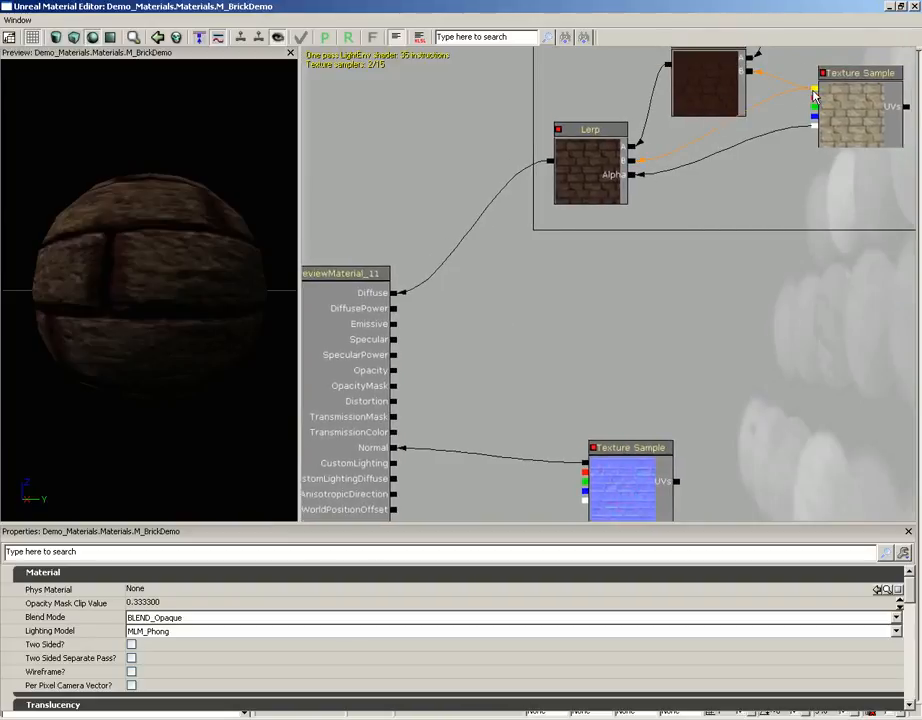
drag(815, 95, 396, 345)
drag(263, 340, 181, 238)
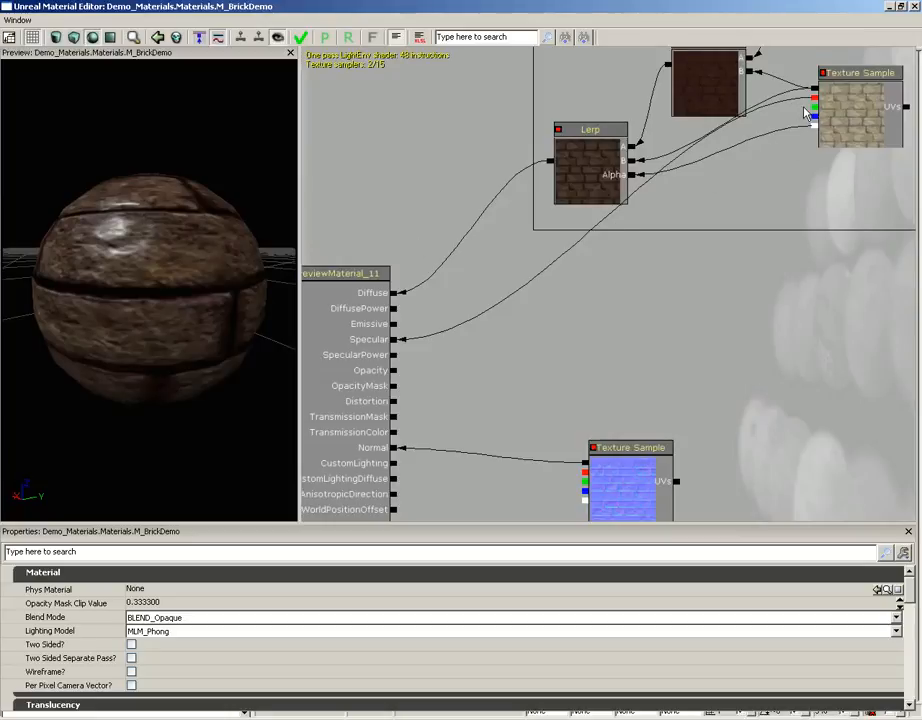
Step: Route the brick Texture Sample's red channel into Diffuse to inspect it on the preview, and reconnect the Lerp output to Diffuse
drag(815, 103, 392, 293)
drag(230, 283, 150, 266)
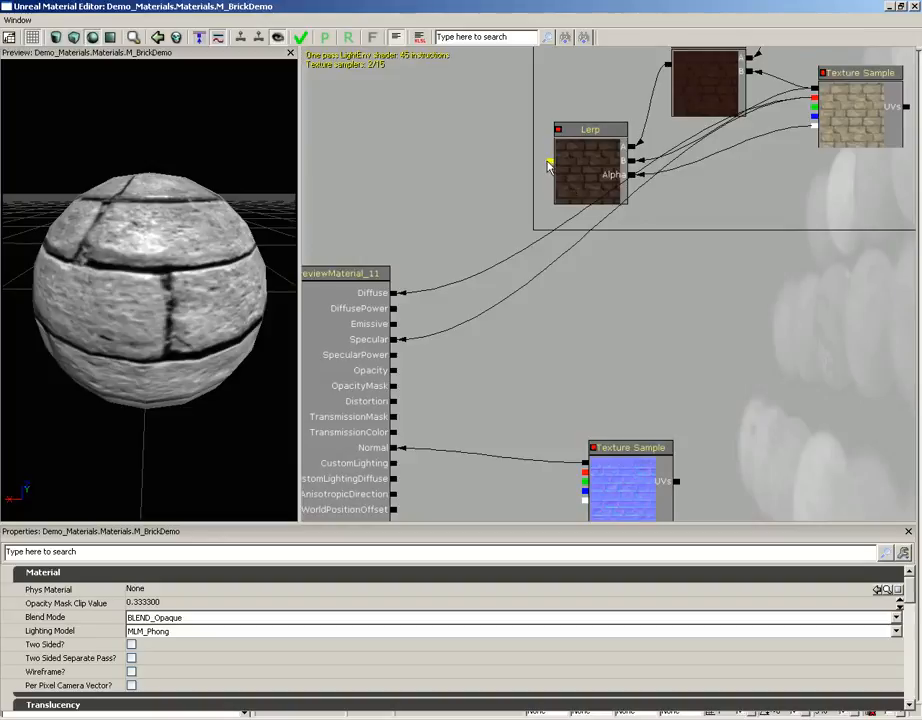
drag(550, 162, 393, 295)
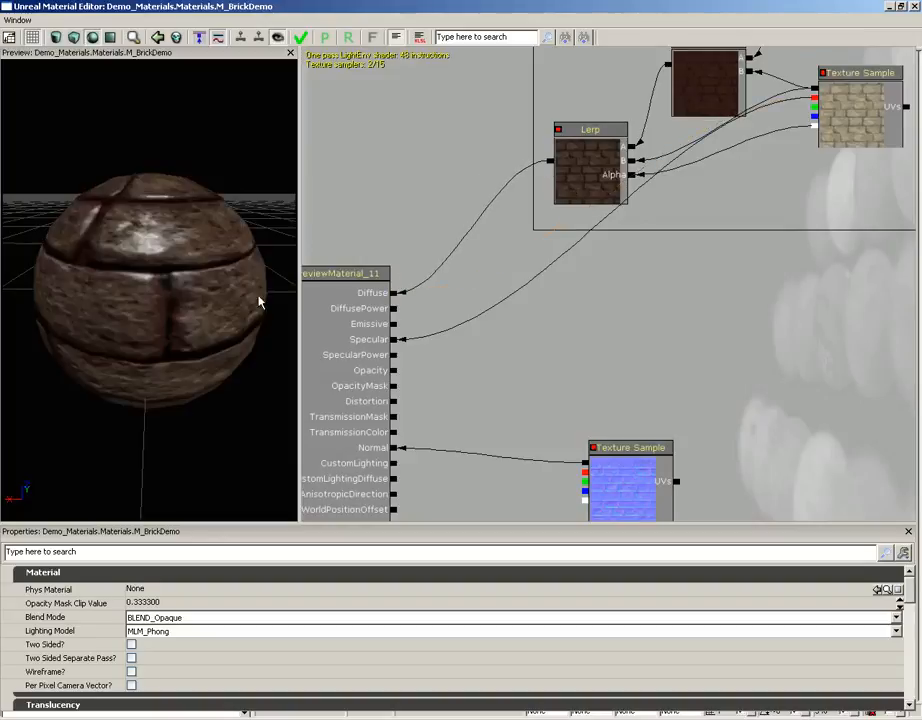
drag(257, 298, 219, 302)
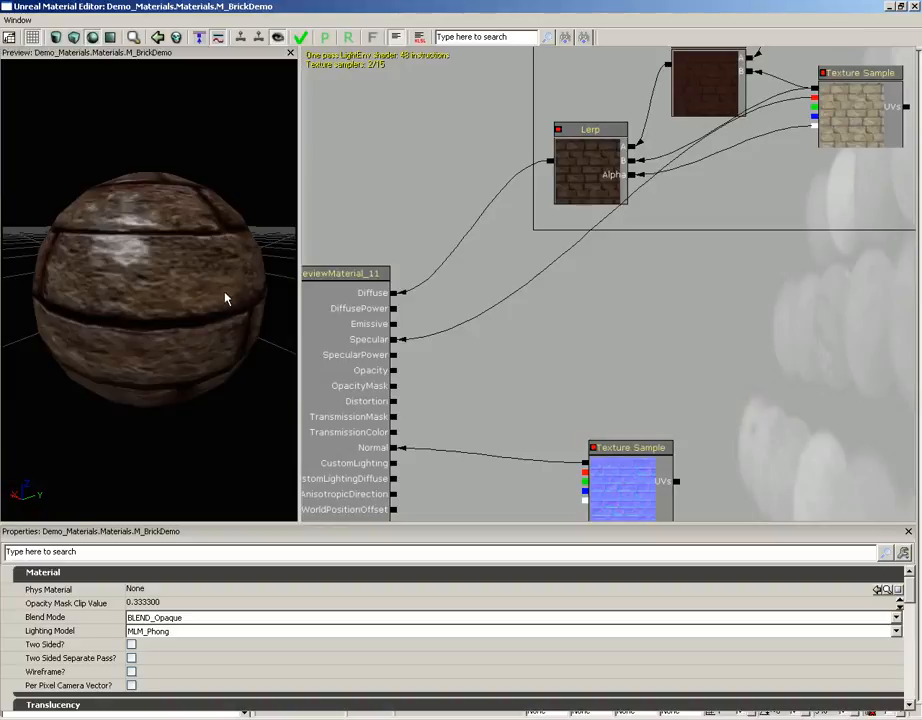
Step: Add a VectorParameter node in the empty area above the normal map Texture Sample and name it SpecularColor
right_click(650, 290)
mouse_move(680, 427)
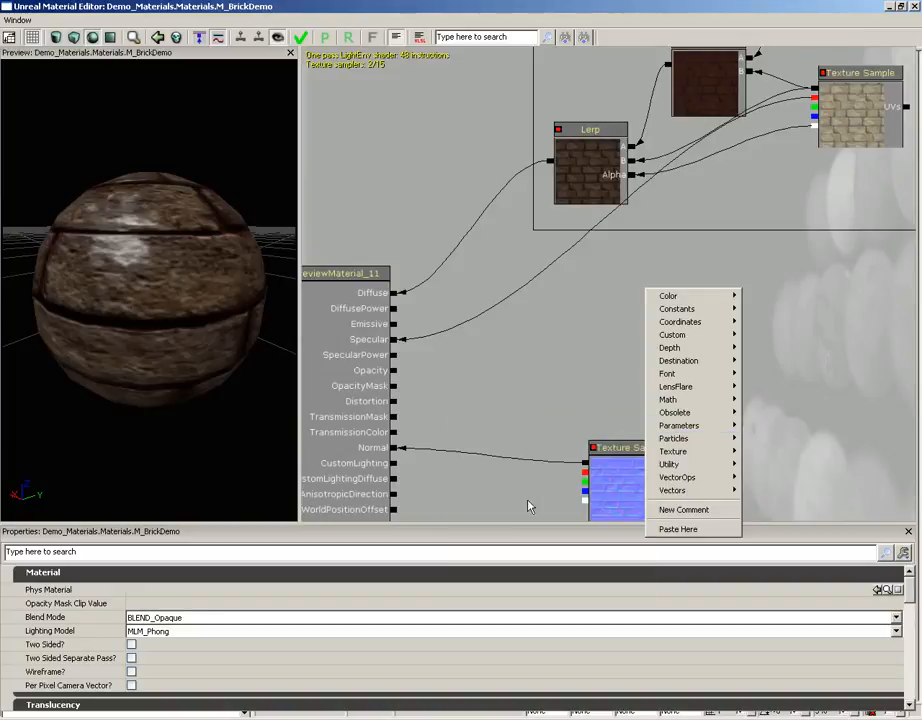
click(528, 507)
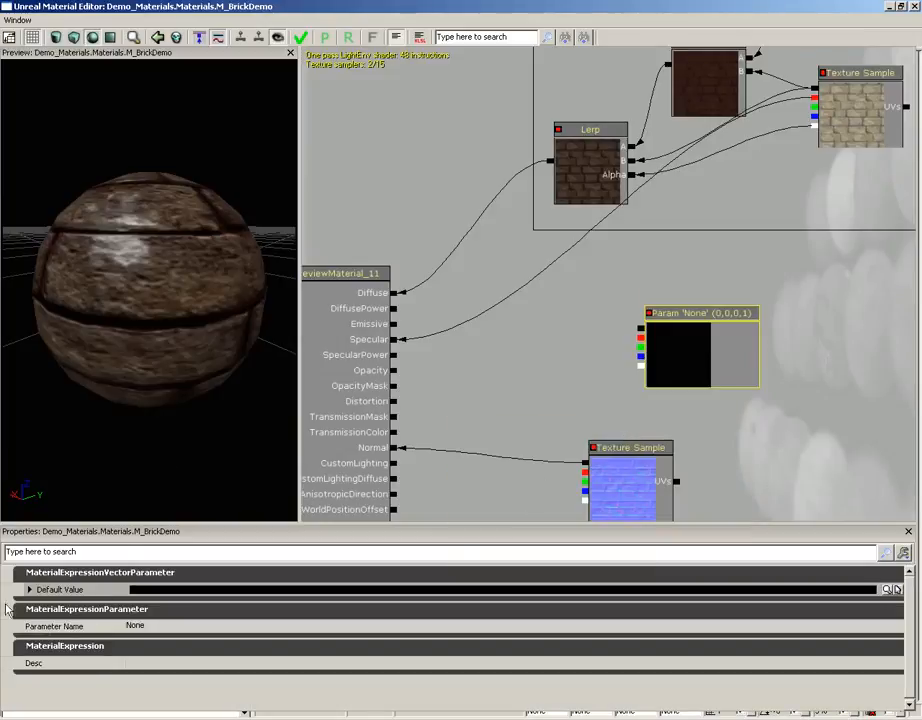
click(163, 627)
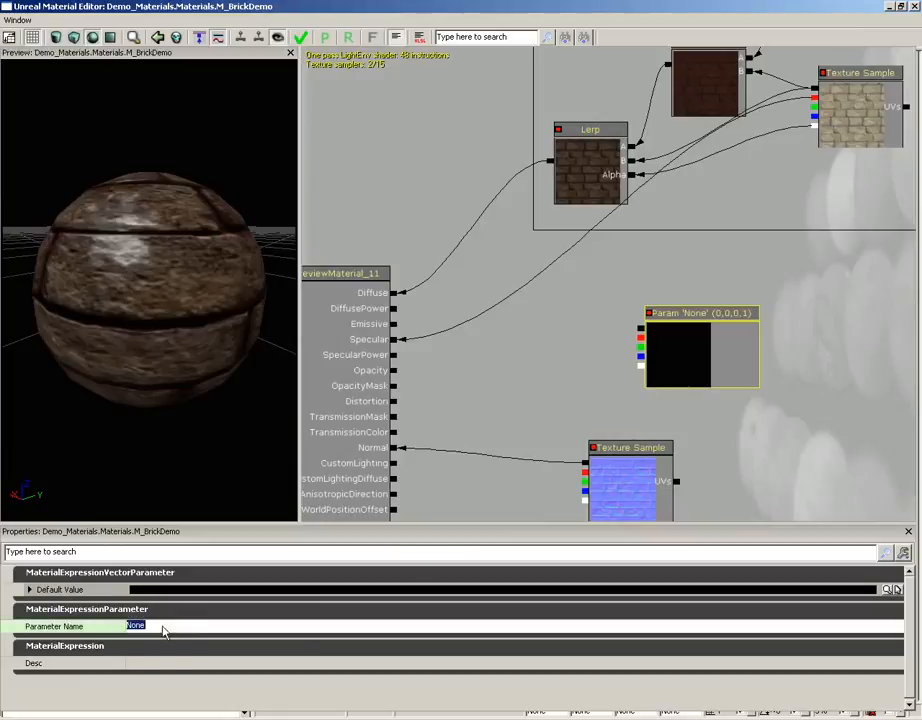
text(SpecularColor)
key(Return)
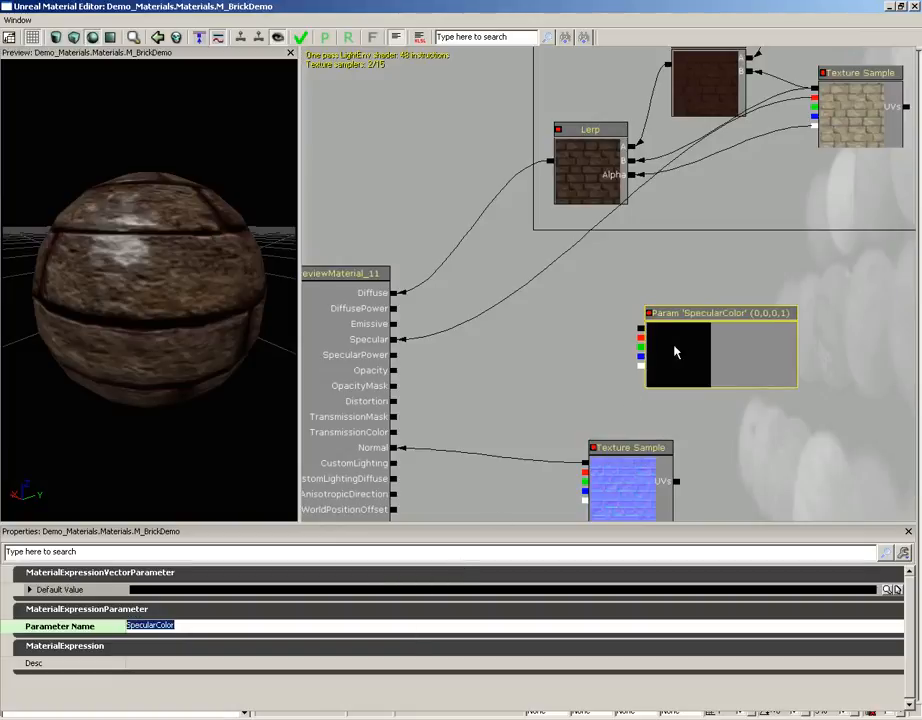
Step: Set the SpecularColor parameter's default value to a light pink with red 215, green 196 and blue 196
click(887, 590)
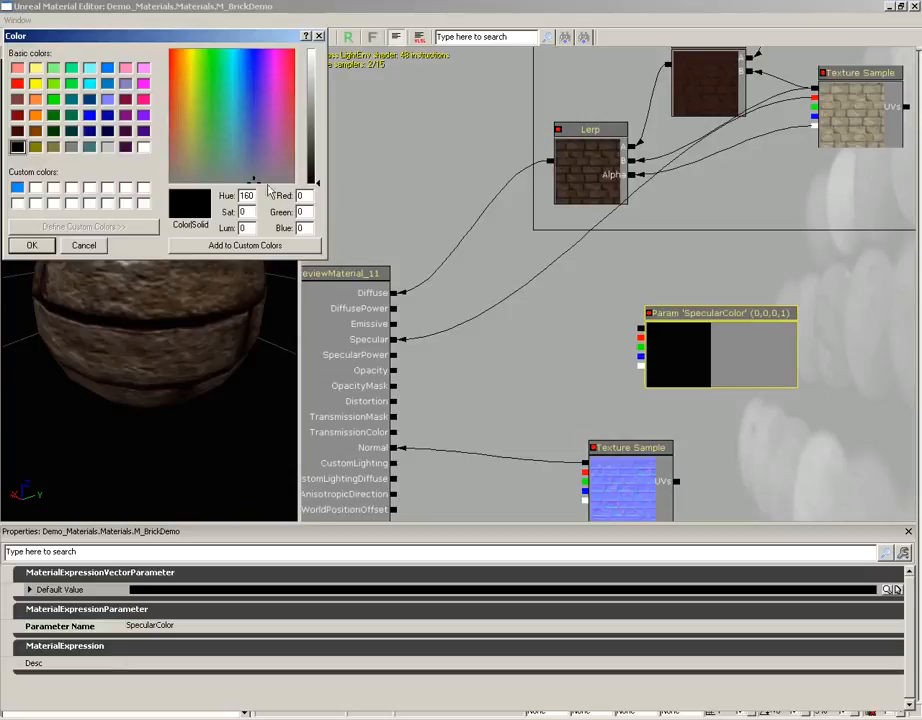
click(183, 160)
click(173, 156)
click(317, 83)
drag(317, 83, 317, 82)
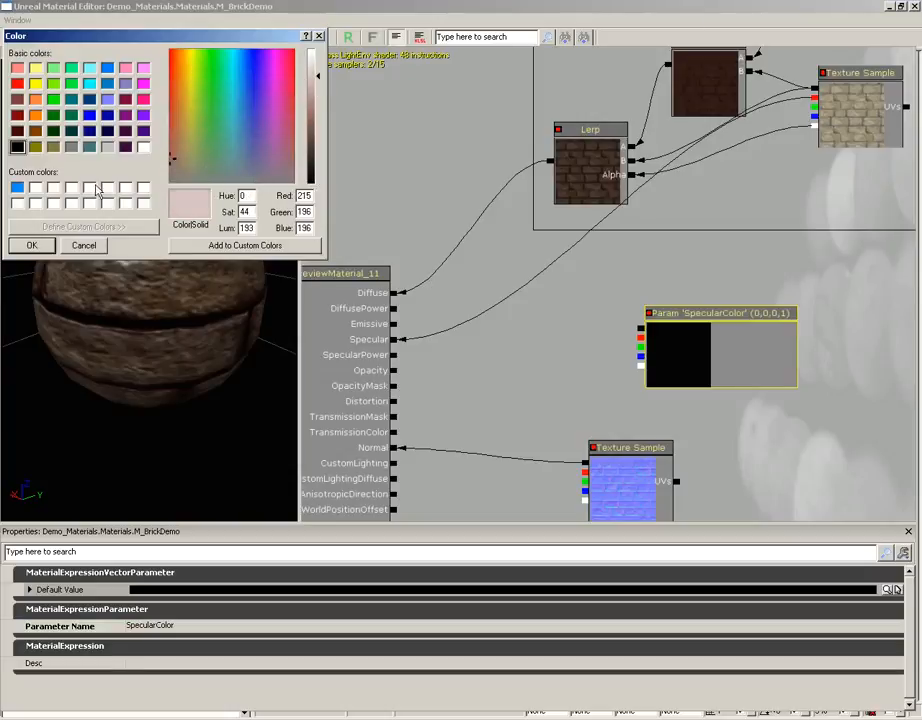
click(32, 245)
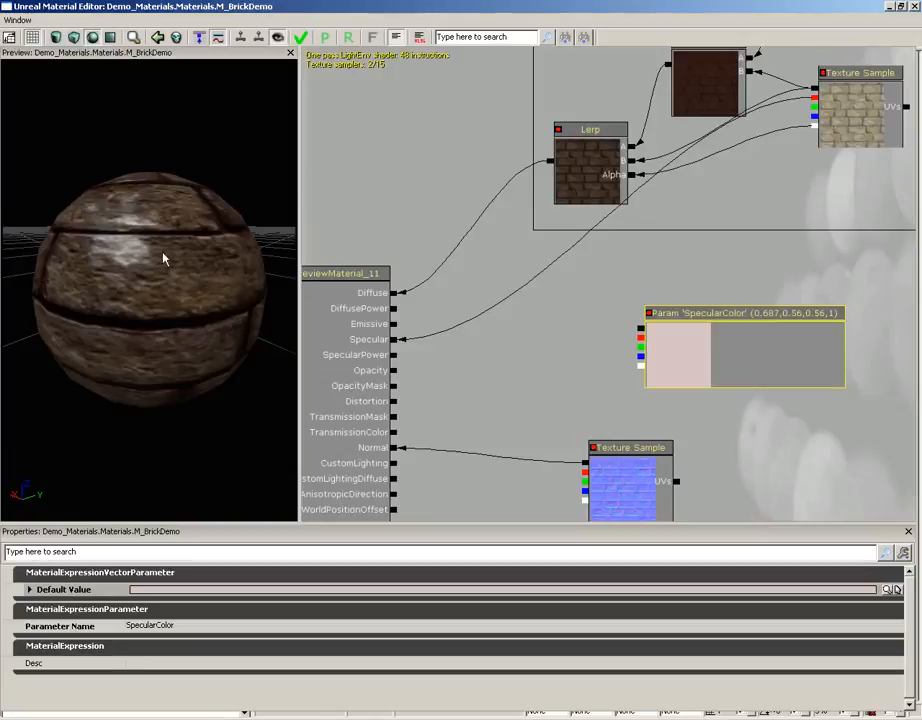
Step: Try feeding SpecularColor directly into Specular, compare the preview highlights, and reconnect the brick texture's red channel to Specular
drag(164, 259, 21, 263)
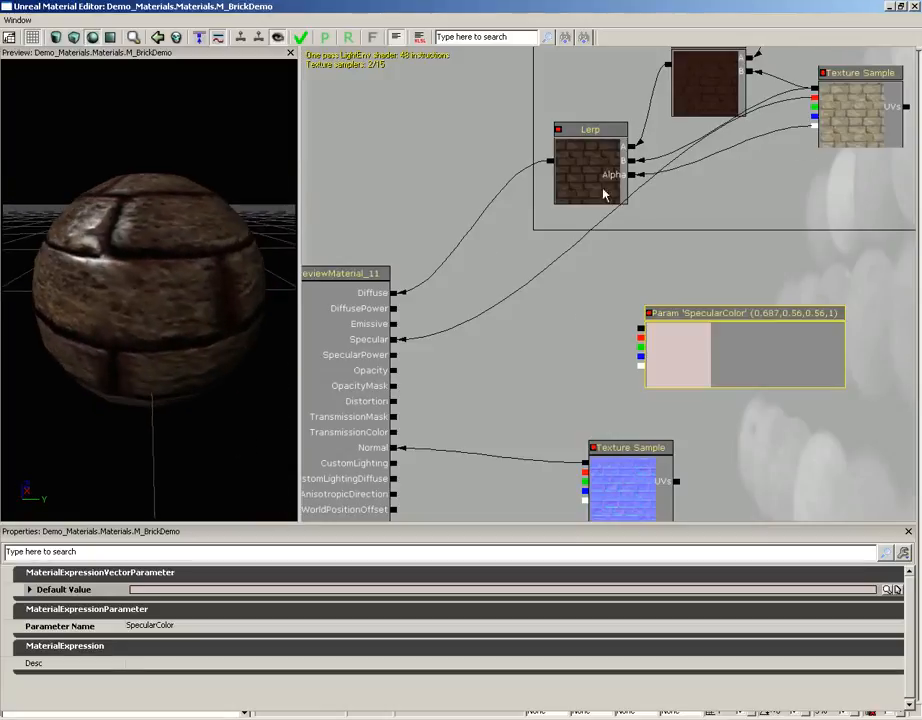
drag(185, 247, 115, 229)
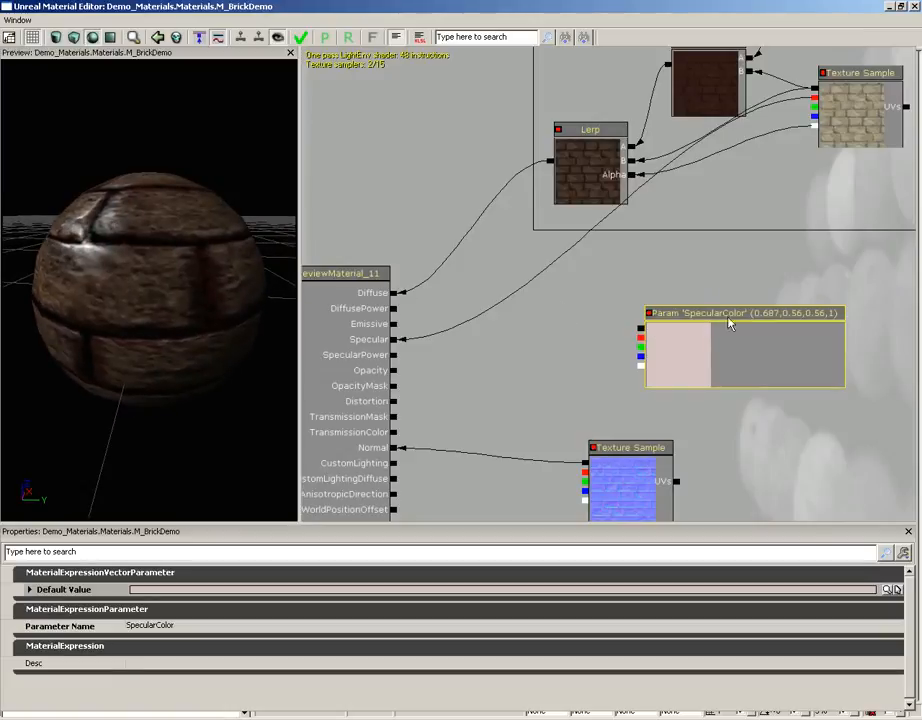
drag(640, 327, 394, 341)
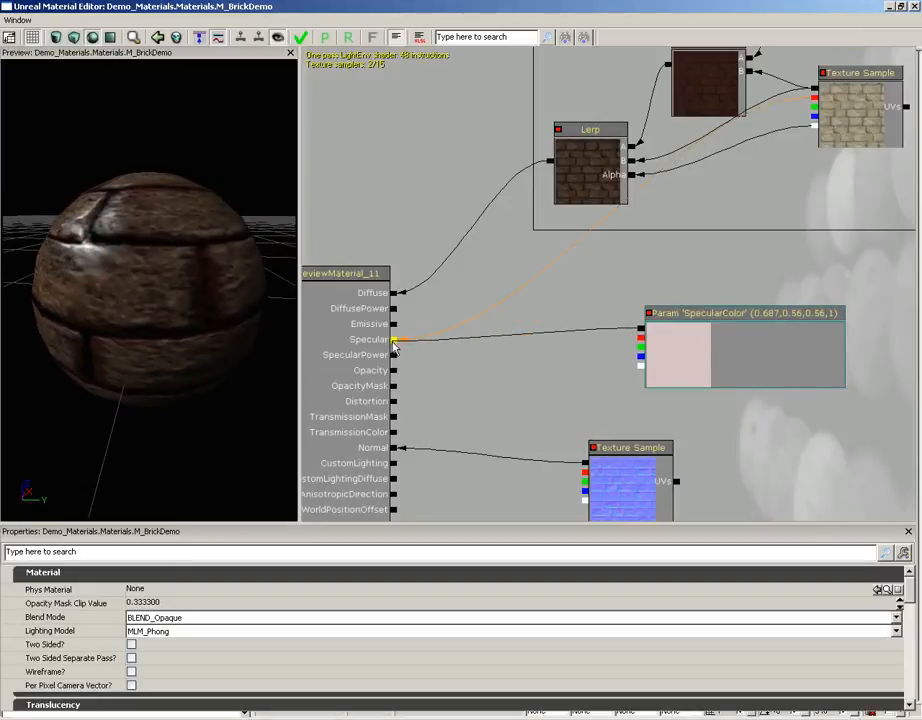
drag(214, 309, 184, 263)
drag(815, 101, 395, 339)
drag(195, 285, 106, 254)
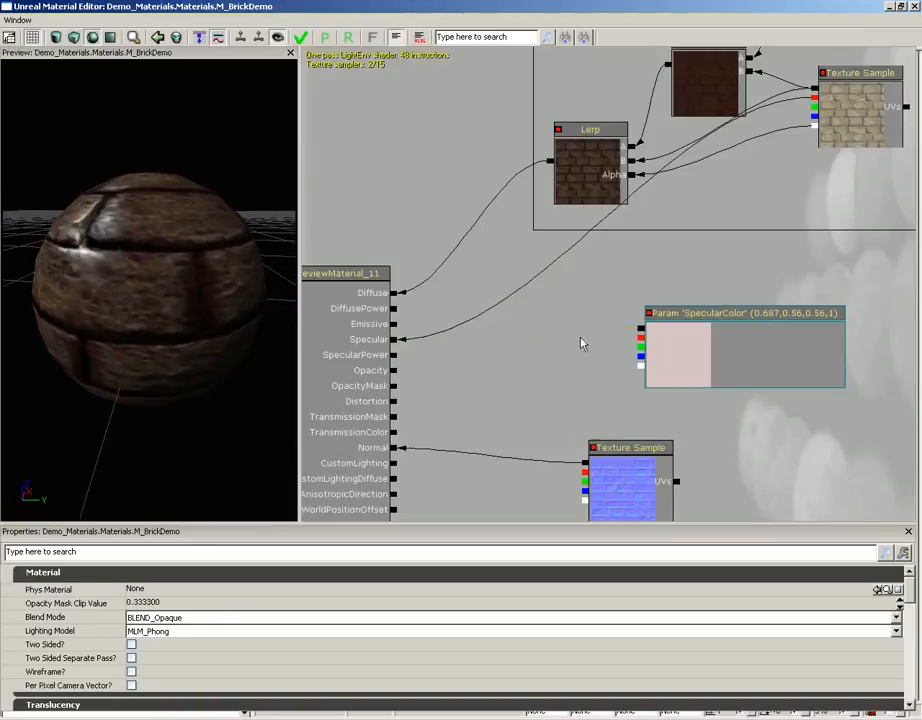
Step: Add a Multiply node combining the brick texture's red channel (A) with SpecularColor (B), and connect its output to Specular
click(507, 337)
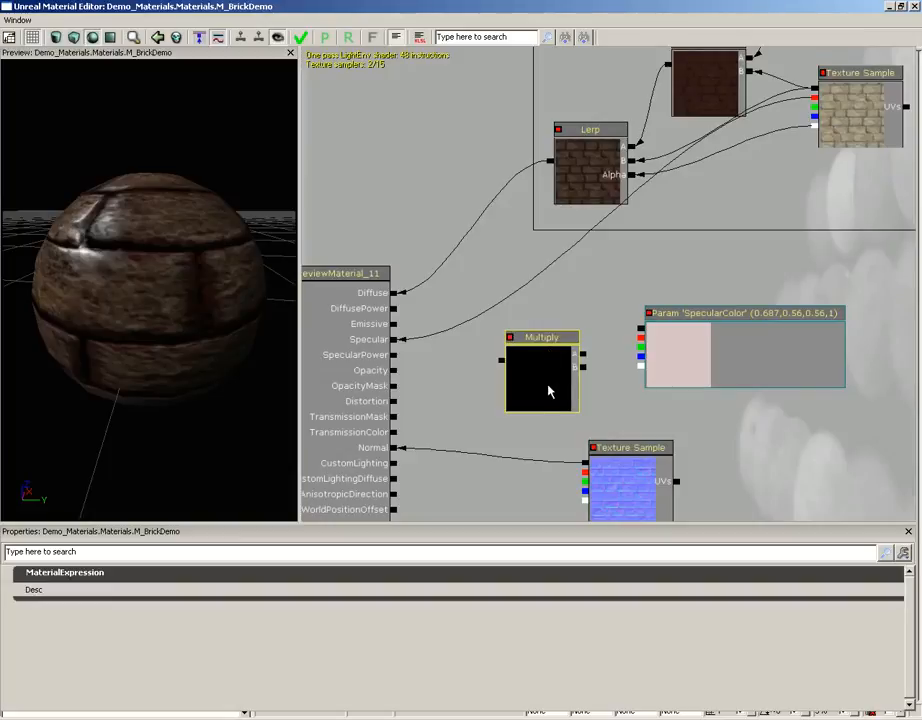
drag(548, 380, 814, 90)
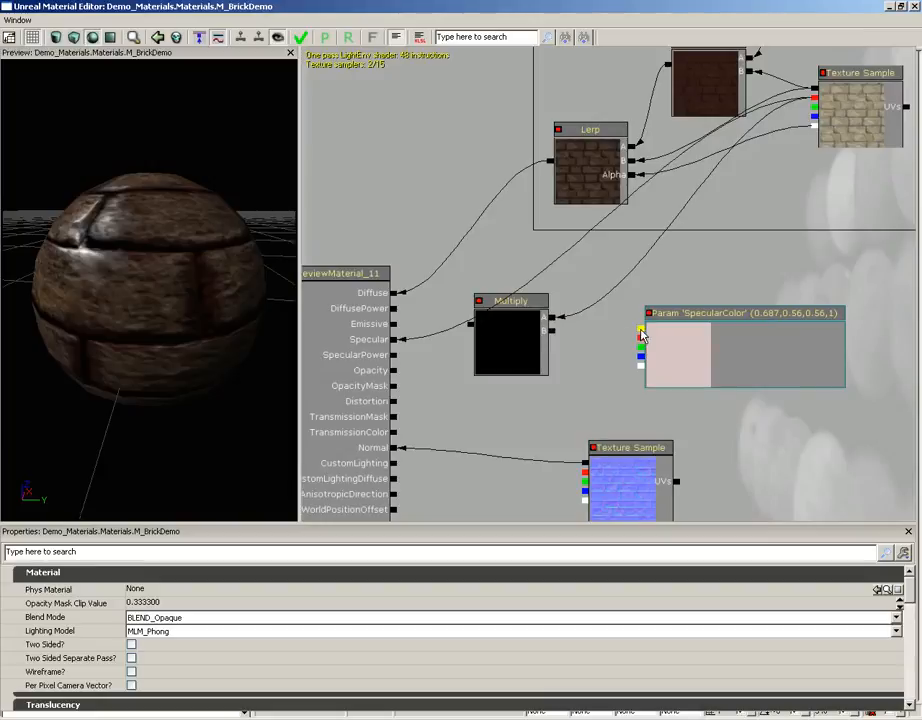
drag(641, 336, 553, 336)
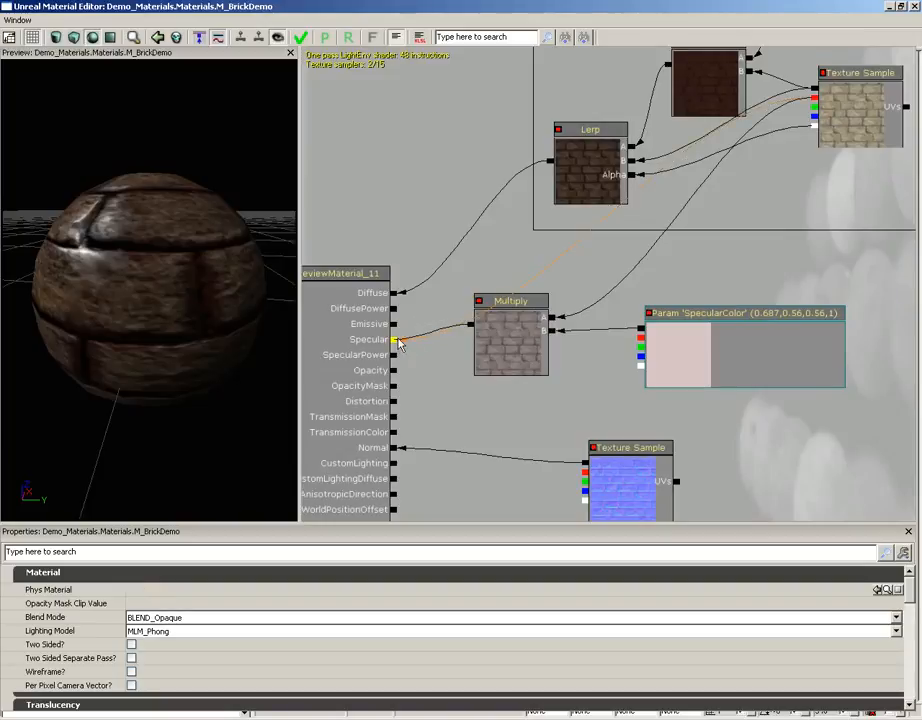
drag(191, 272, 29, 183)
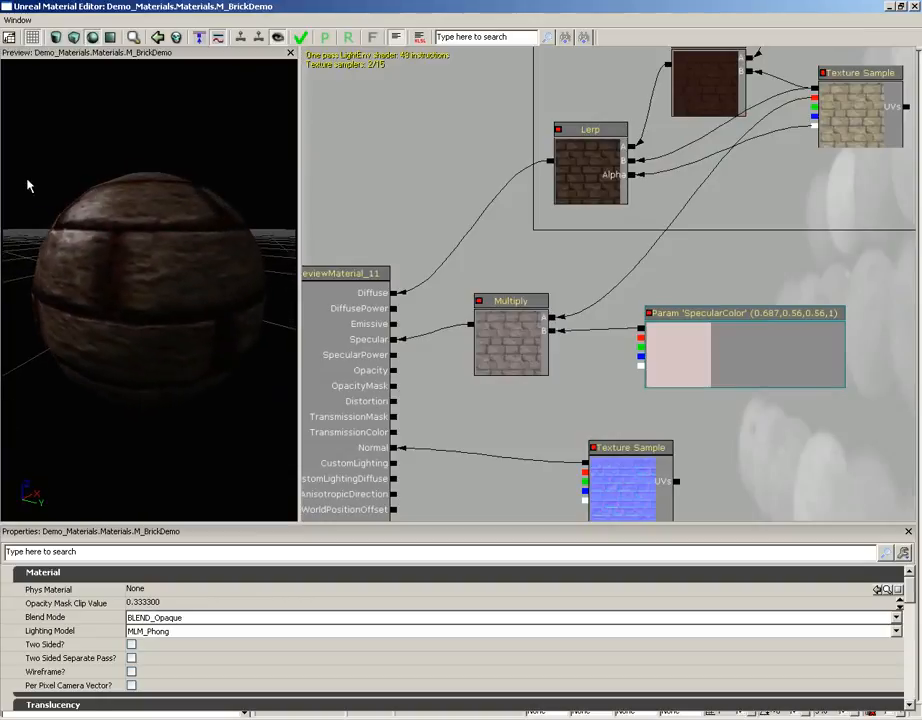
Step: Darken the SpecularColor default value to red 64, green 43, blue 43 and inspect the preview sphere
click(741, 353)
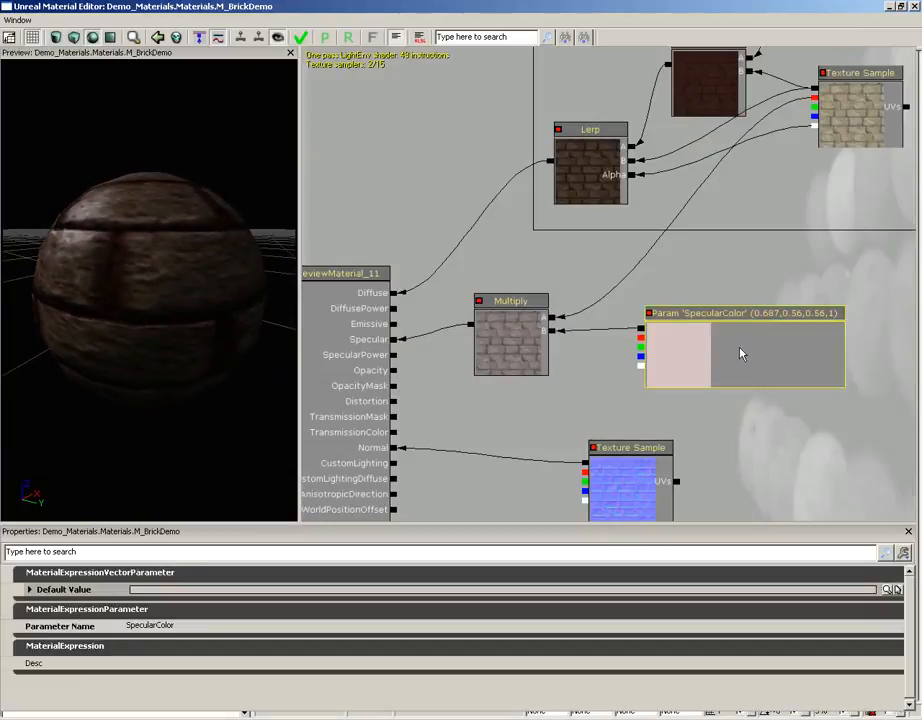
click(890, 590)
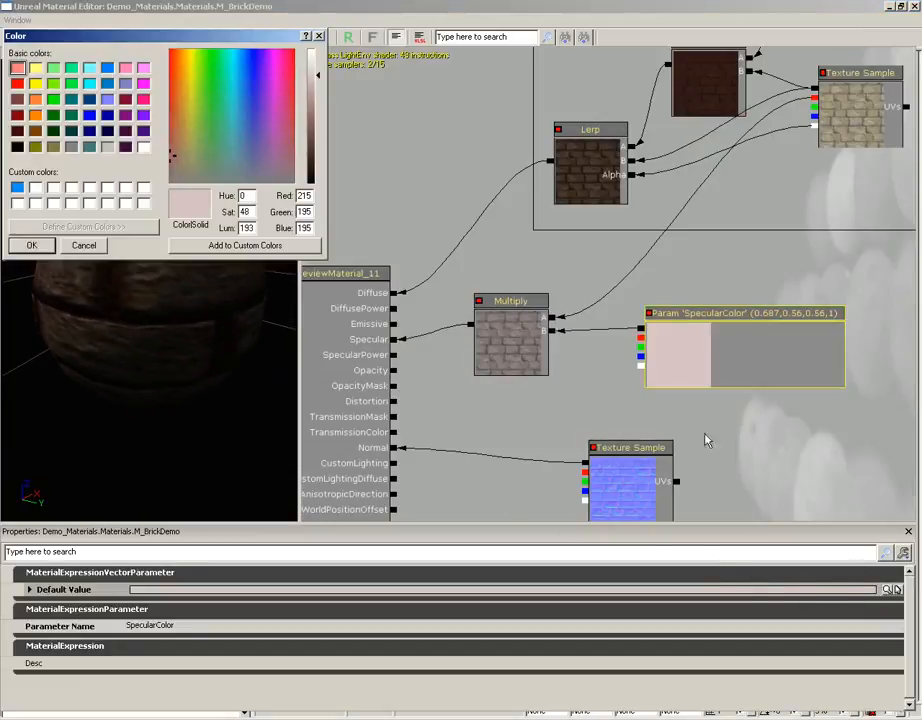
drag(316, 80, 318, 160)
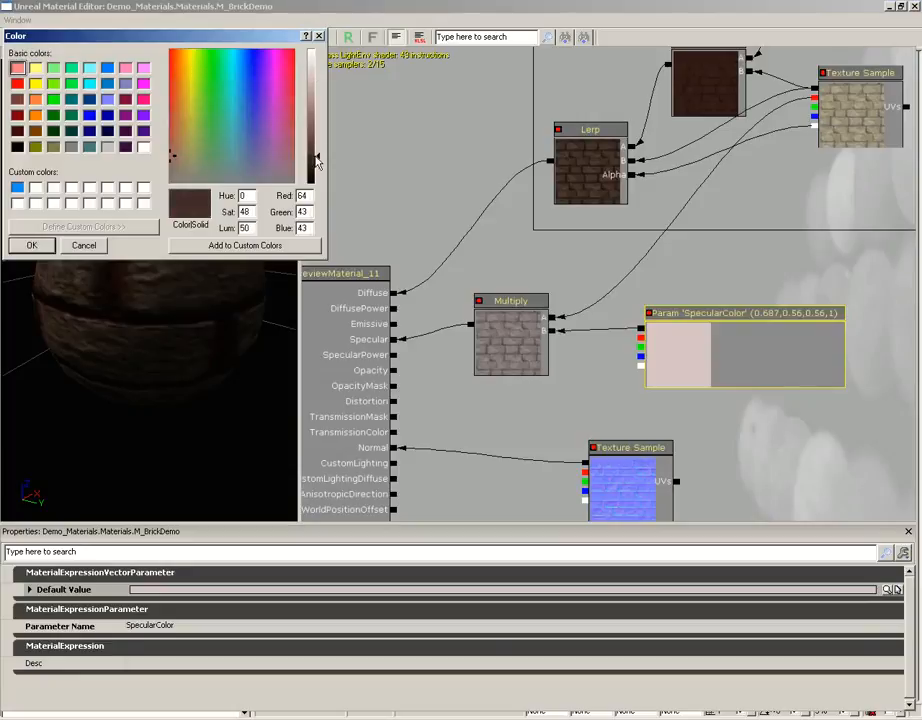
click(31, 245)
drag(136, 272, 4, 181)
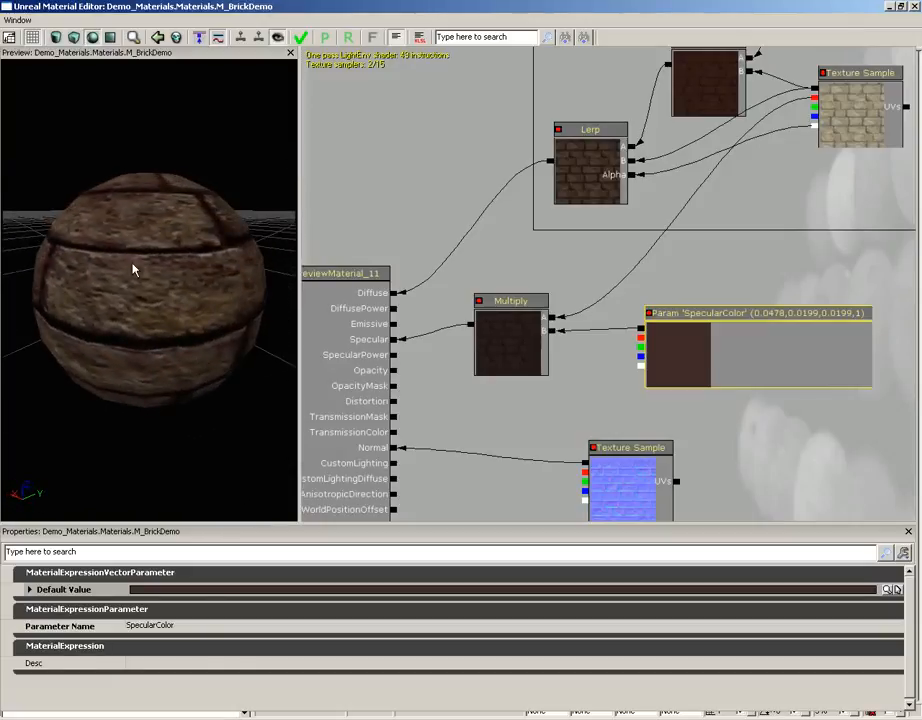
Step: Brighten the SpecularColor default value to red 205, green 180, blue 180
click(895, 590)
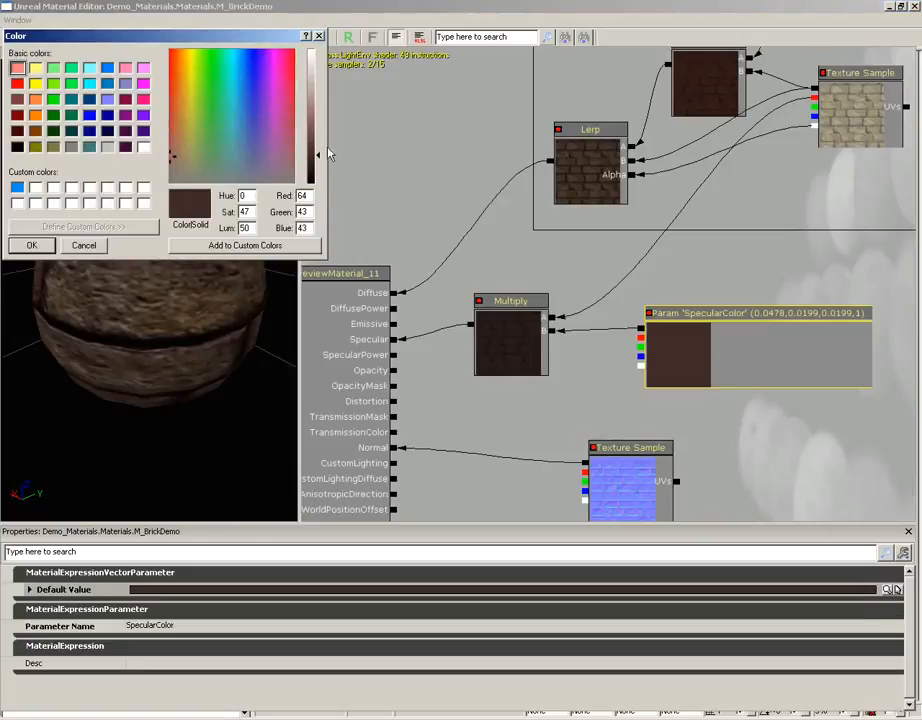
drag(329, 154, 325, 82)
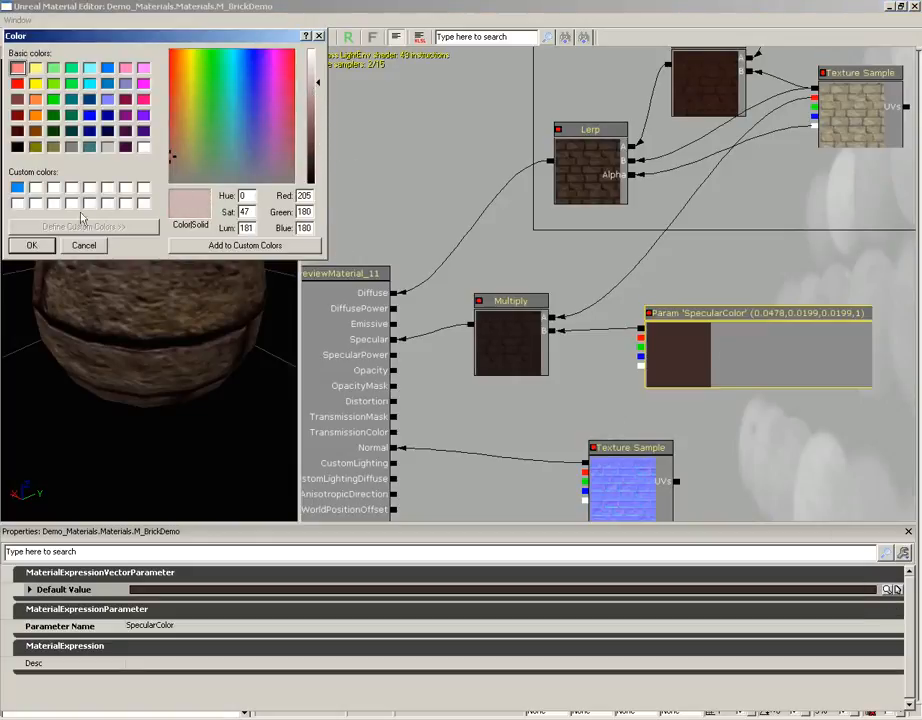
click(31, 245)
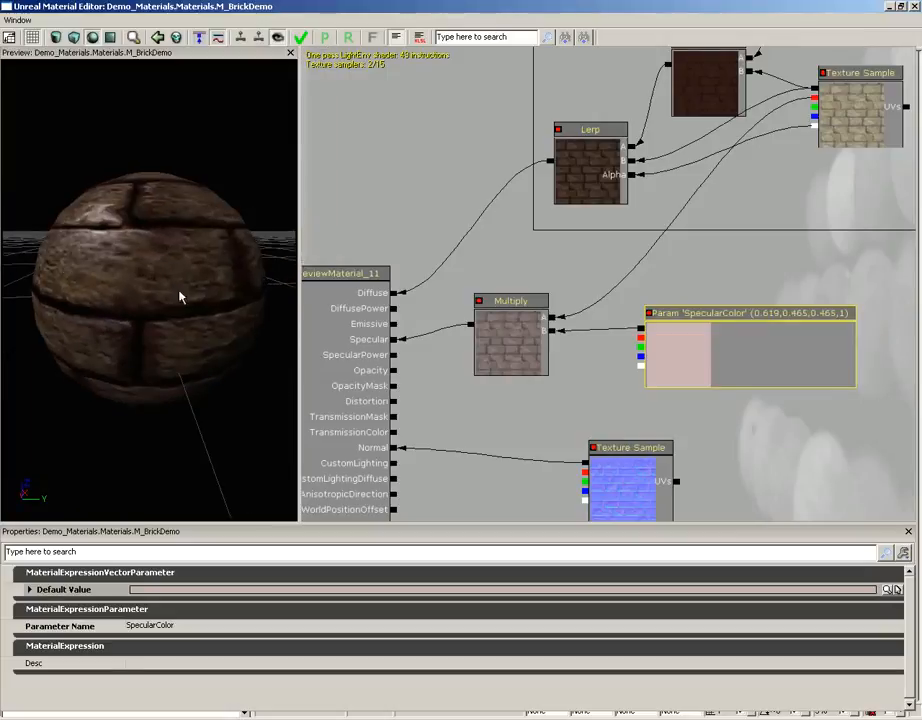
Step: Shift the specular Multiply node slightly toward the SpecularColor parameter and move the normal map Texture Sample lower to free up space
click(504, 347)
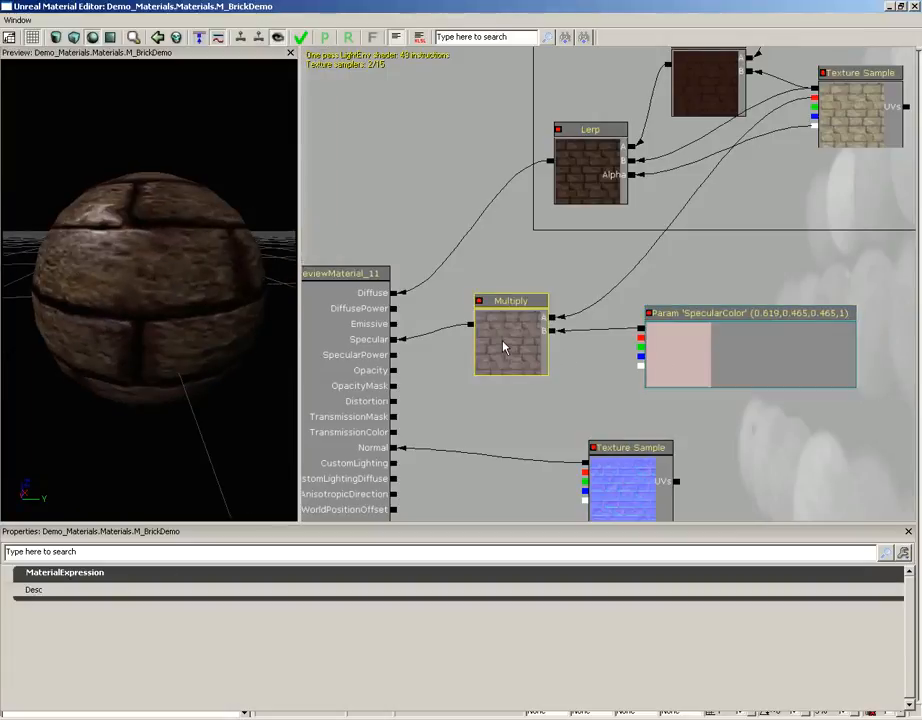
drag(507, 334, 535, 340)
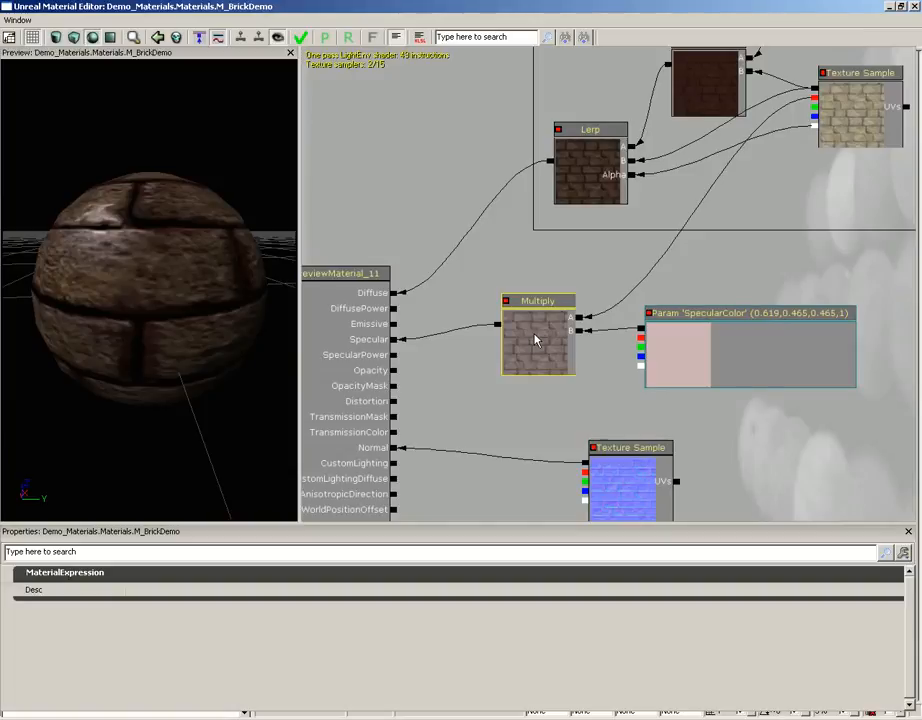
drag(772, 450, 786, 352)
drag(658, 372, 657, 458)
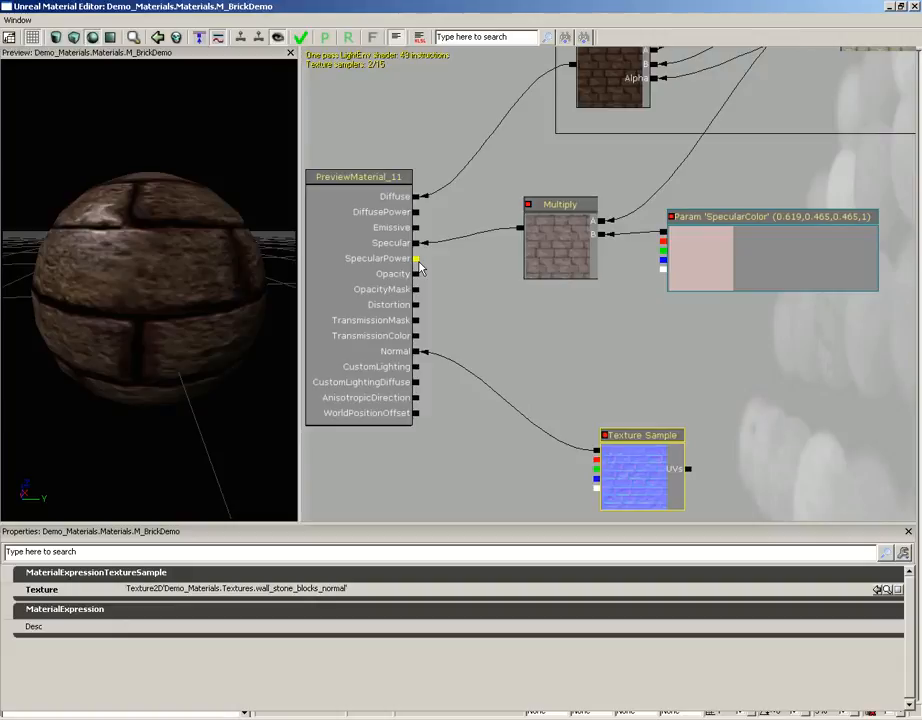
Step: Add a ScalarParameter node between the SpecularColor parameter and the normal map Texture Sample
right_click(620, 328)
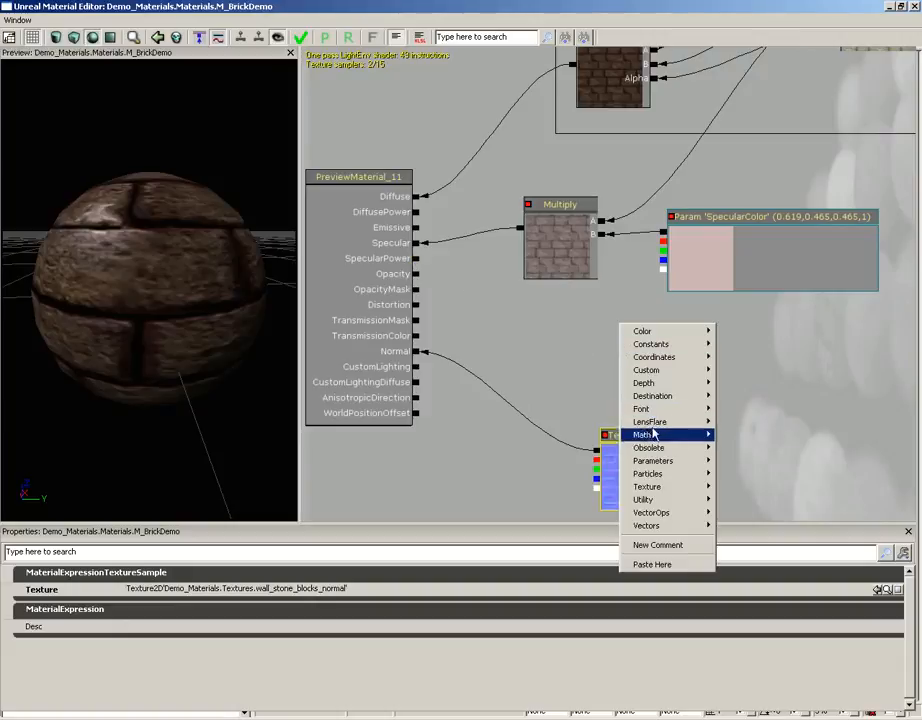
mouse_move(658, 464)
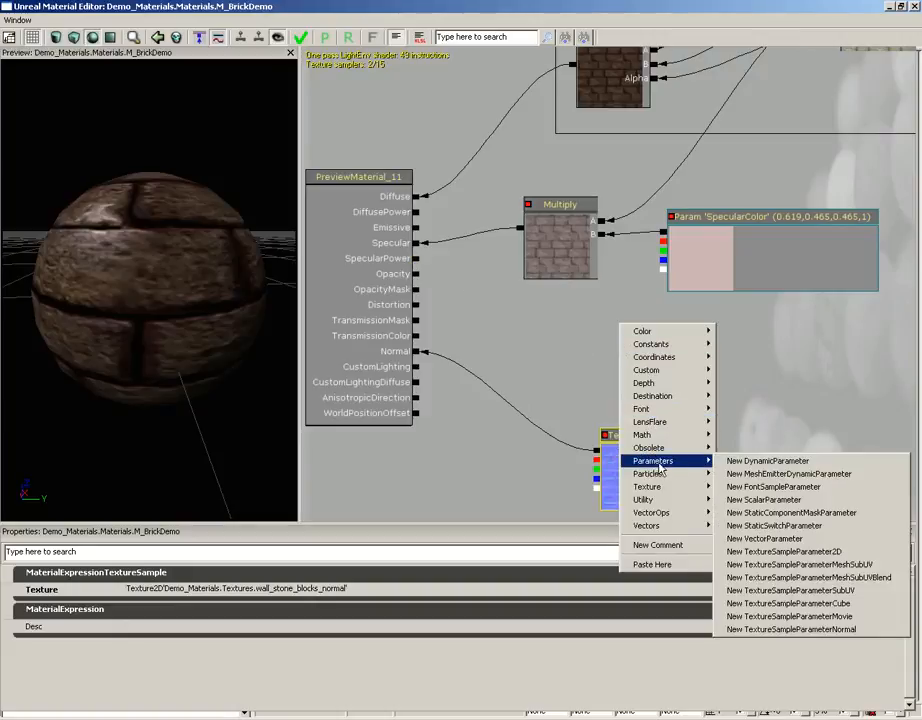
click(776, 500)
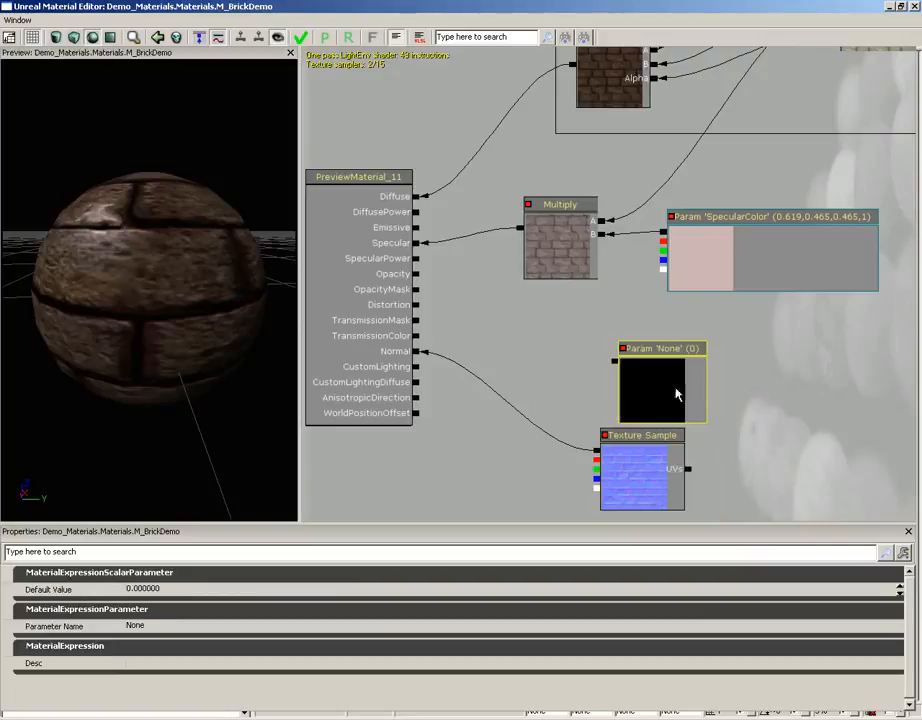
Step: Move the new scalar parameter node up toward the SpecularColor node and name the parameter SpecularPower
drag(661, 383, 656, 343)
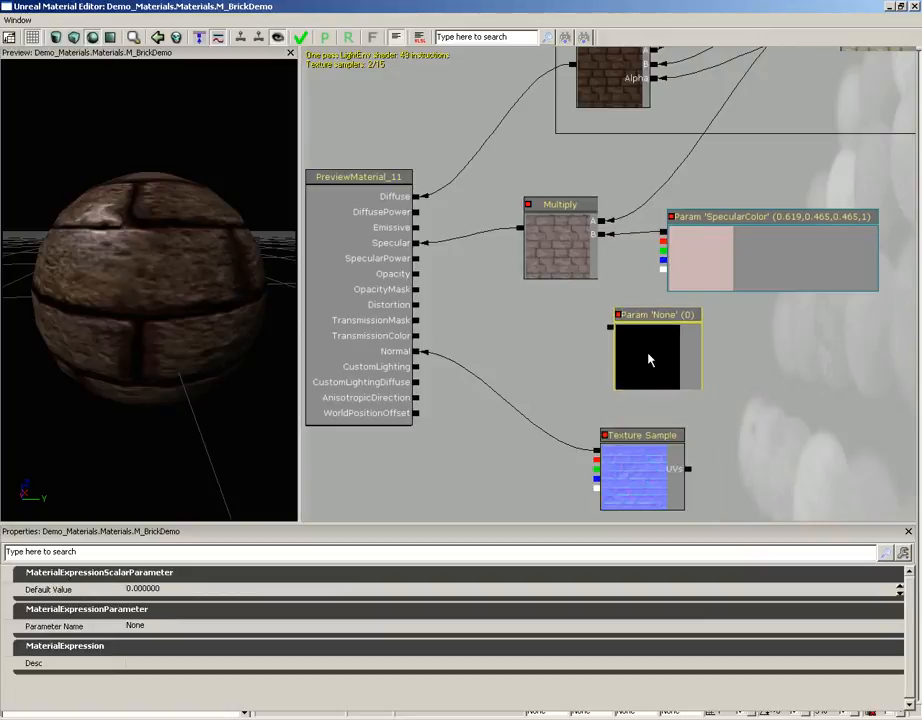
click(204, 629)
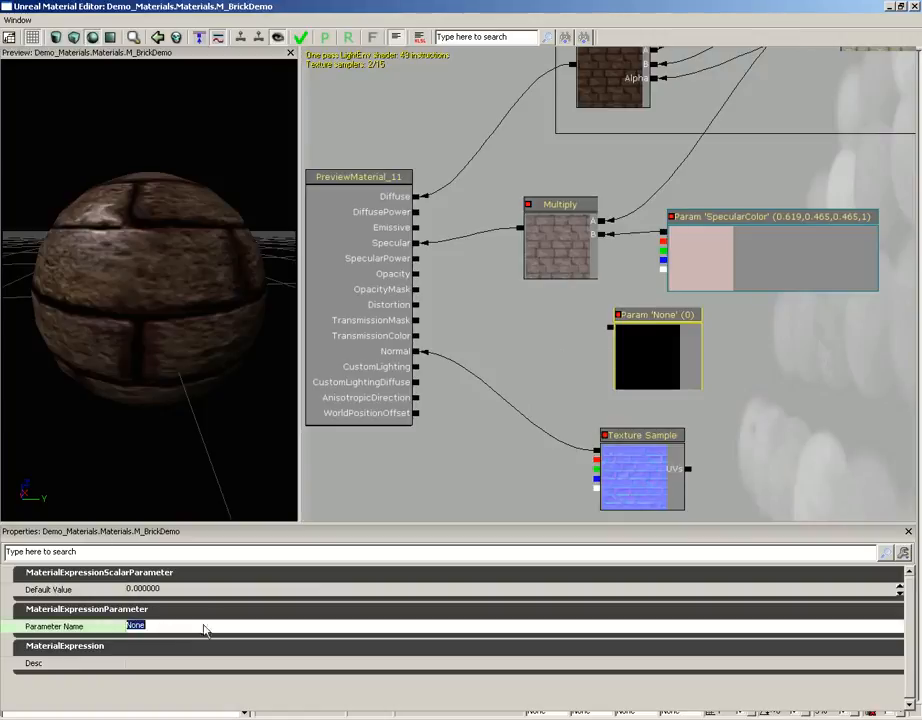
text(Specu)
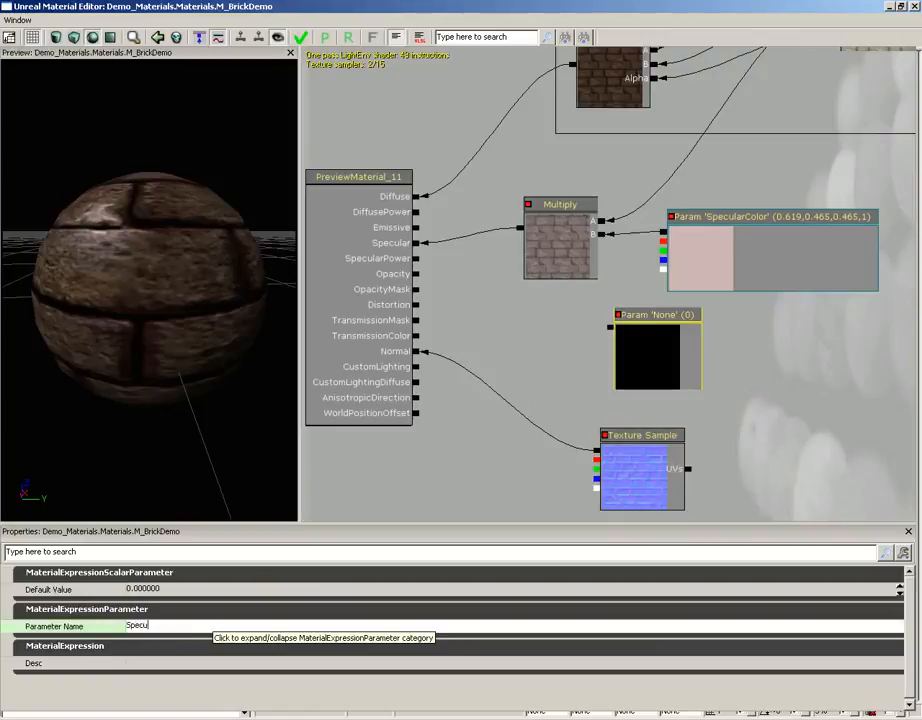
text(larPower)
key(Return)
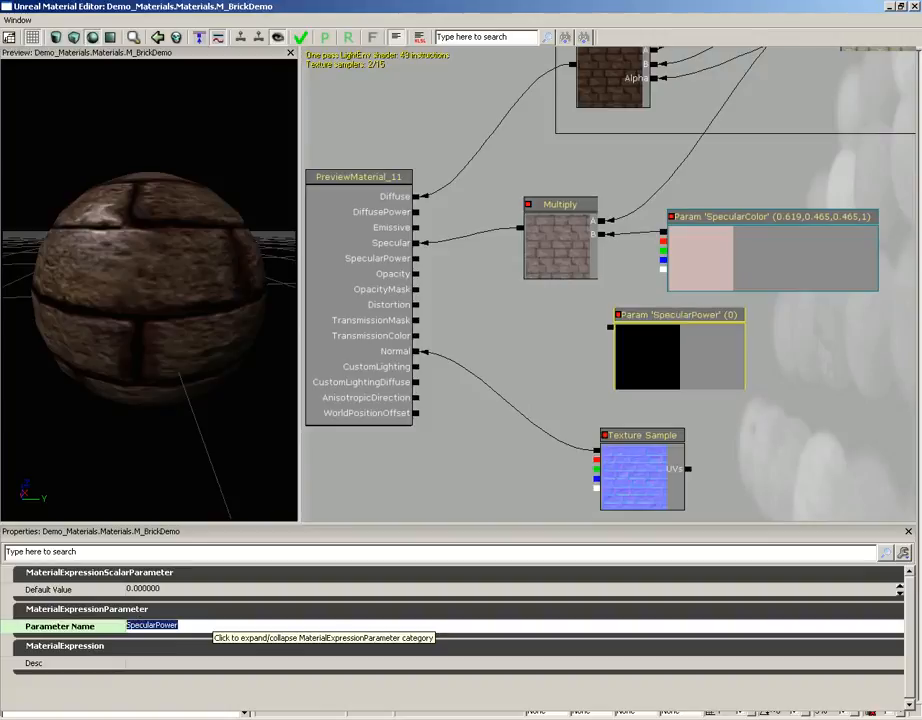
Step: Set the SpecularPower parameter's default value to 3 and connect its output to the material's SpecularPower input
click(185, 589)
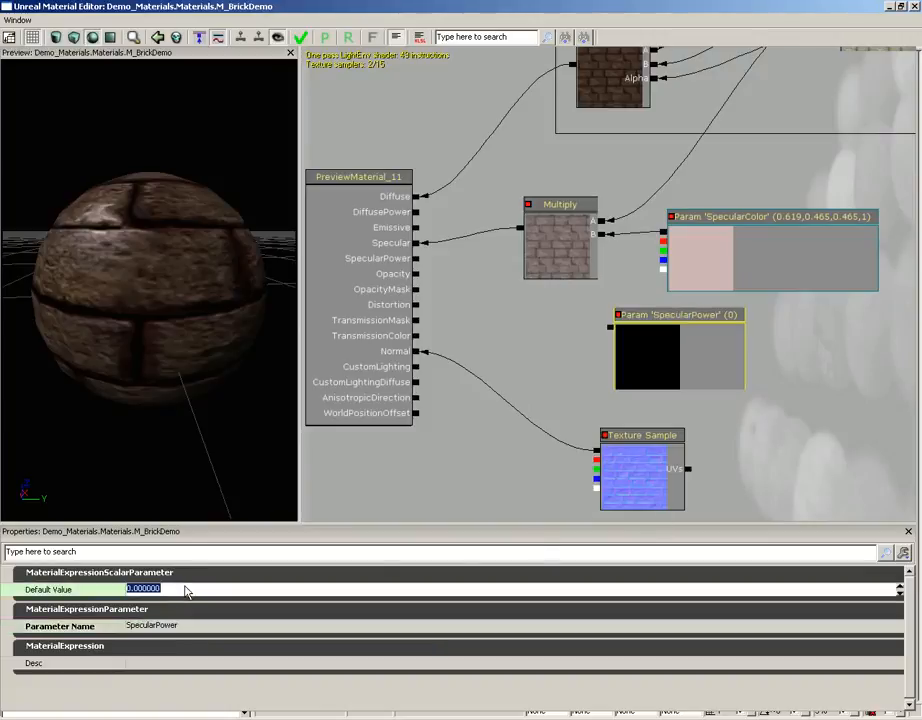
text(3)
key(Return)
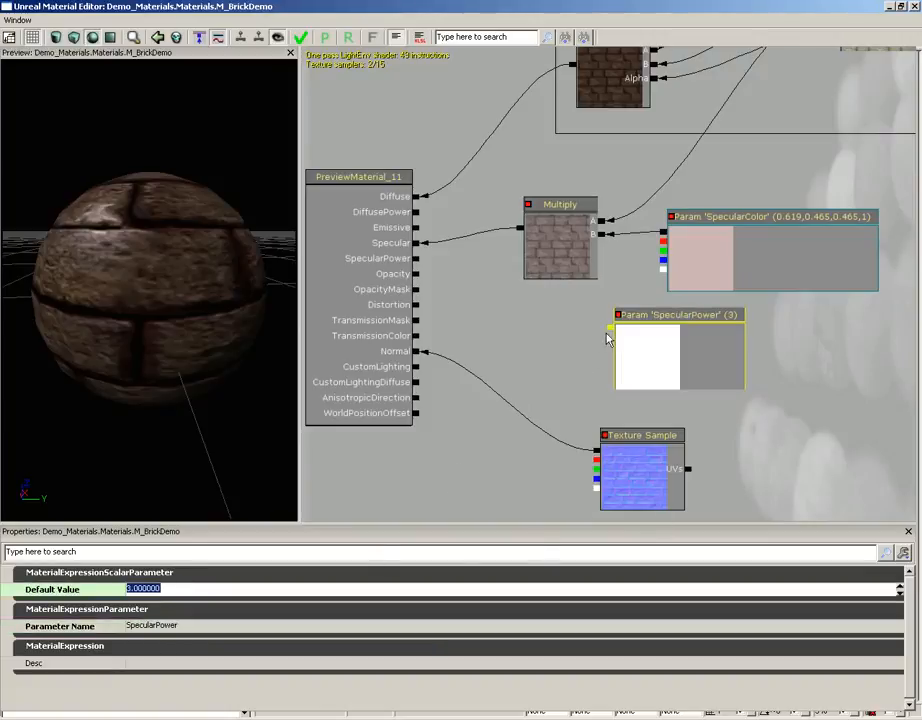
drag(610, 328, 416, 261)
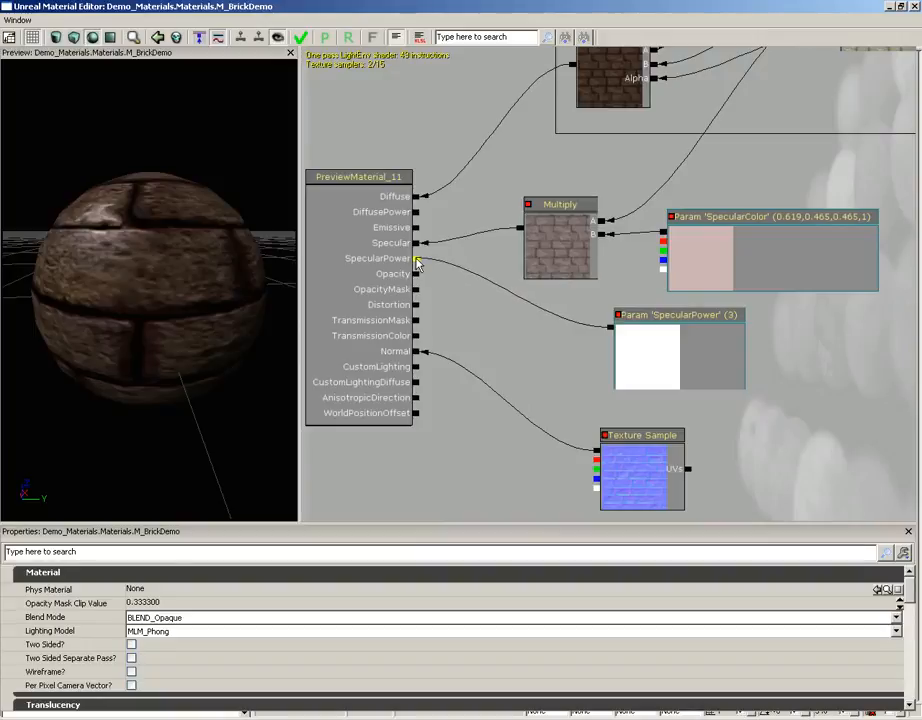
mouse_move(140, 247)
mouse_down()
mouse_move(195, 263)
mouse_move(265, 256)
mouse_move(222, 191)
mouse_move(136, 173)
mouse_move(60, 173)
mouse_move(140, 249)
mouse_up()
Step: Set the SpecularPower parameter's default value to 20 and inspect the highlight on the preview sphere
click(692, 362)
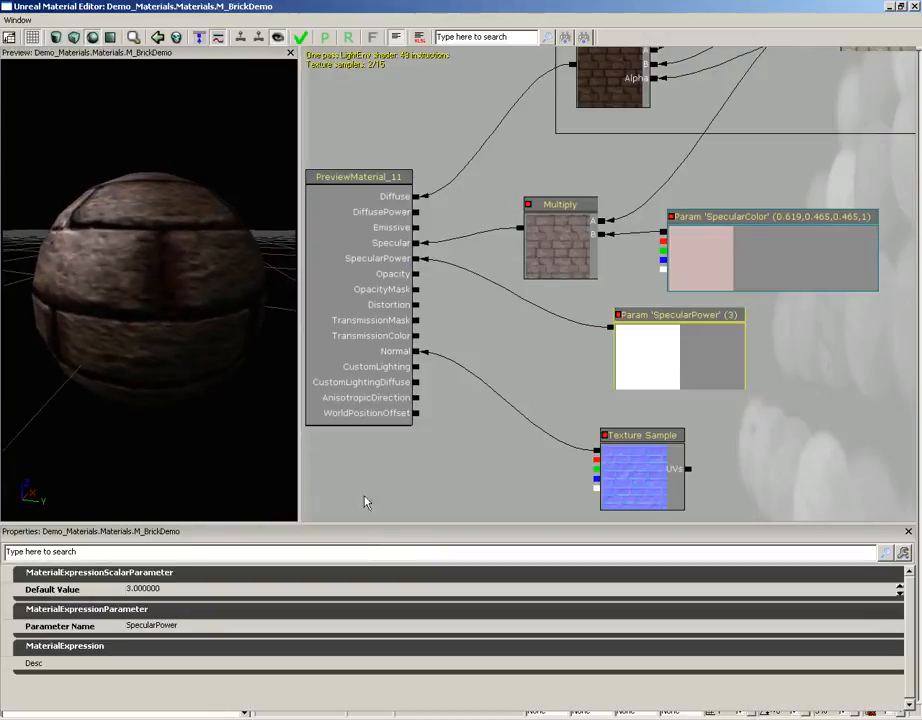
drag(165, 294, 181, 601)
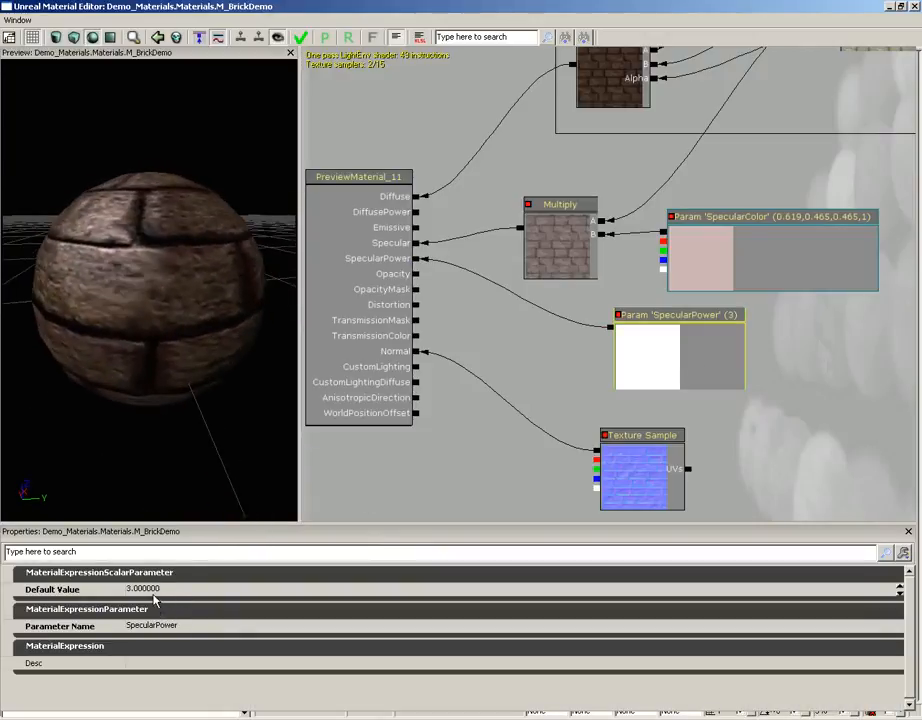
click(142, 589)
text(20)
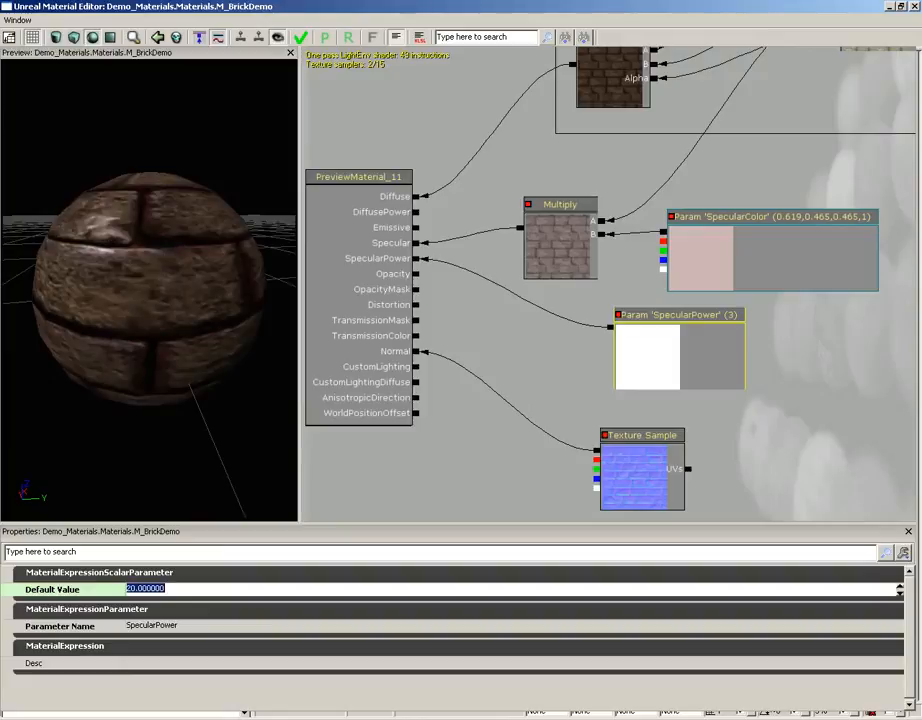
key(Return)
drag(128, 323, 180, 170)
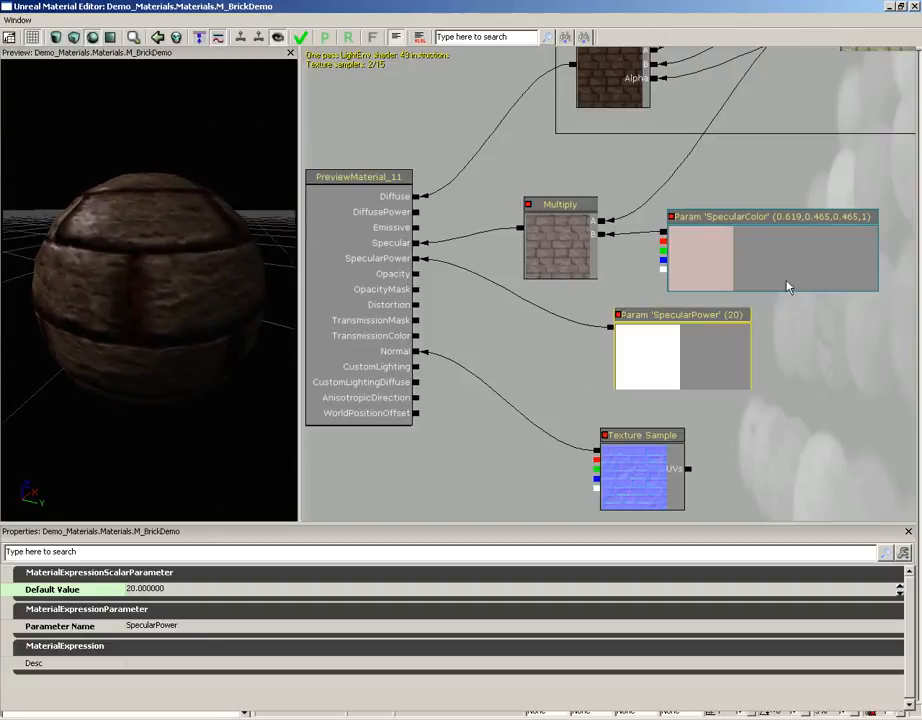
Step: Set the SpecularPower parameter's default value to 5 and check the highlight on the rotated preview sphere
drag(838, 377, 800, 367)
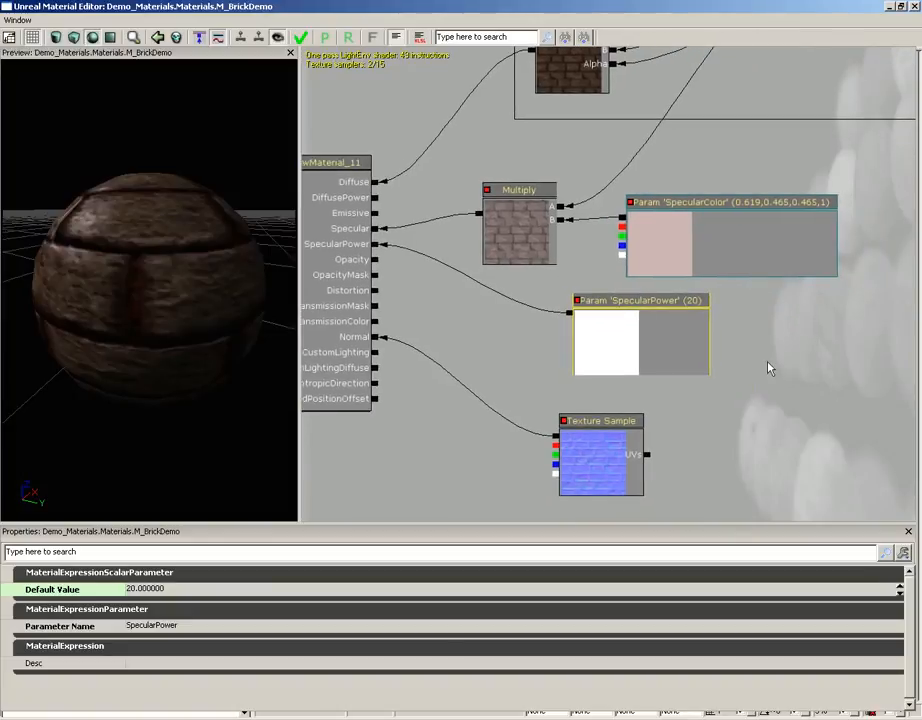
click(177, 591)
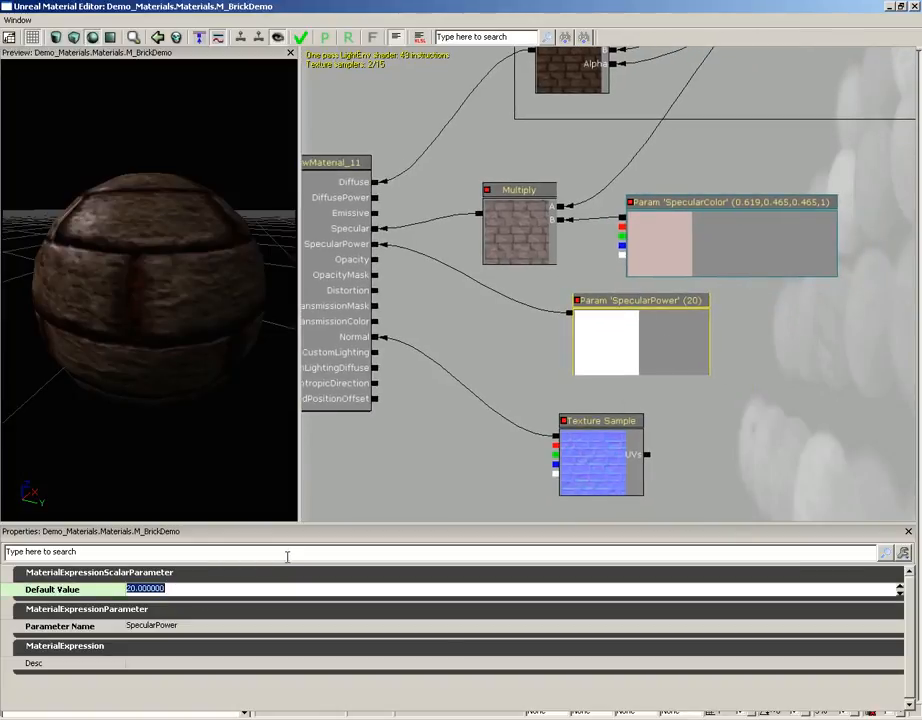
text(5)
key(Return)
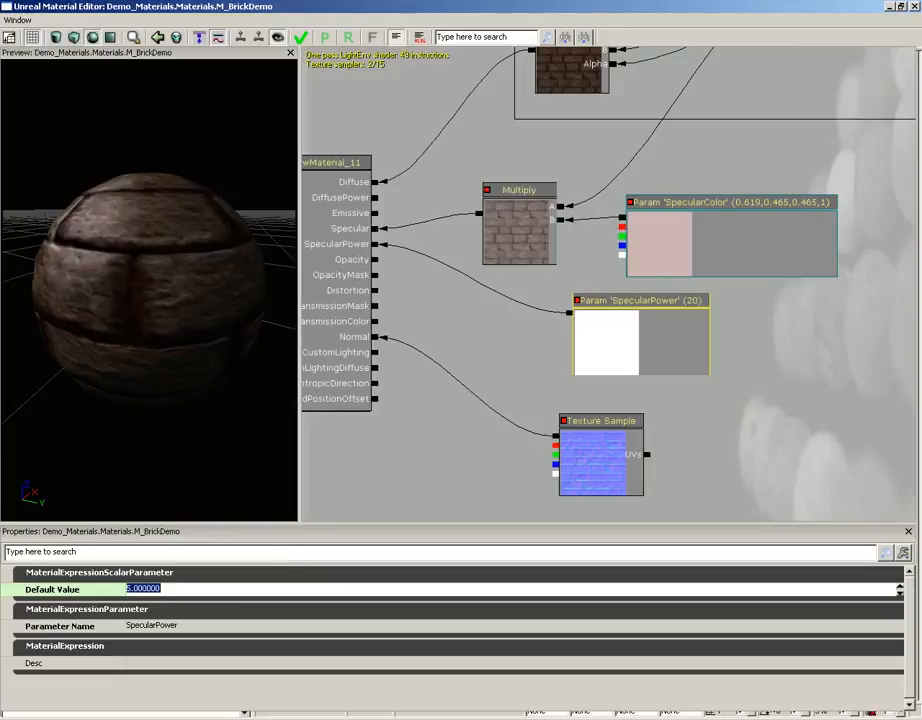
drag(134, 350, 240, 335)
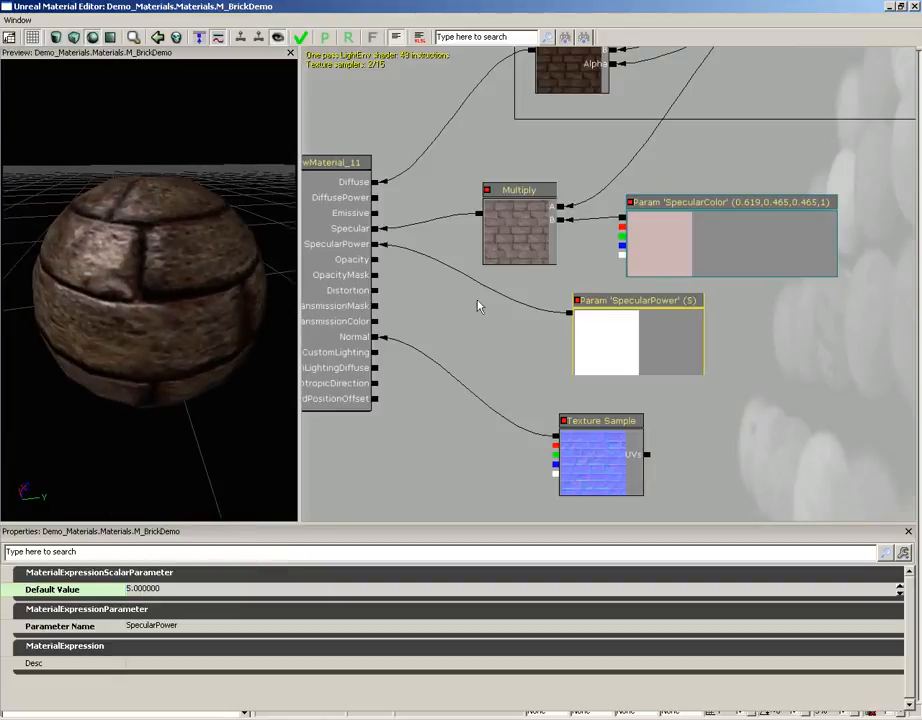
Step: Group the specular Multiply, SpecularColor and SpecularPower nodes in a new comment titled Specular
scroll(463, 305, down, 3)
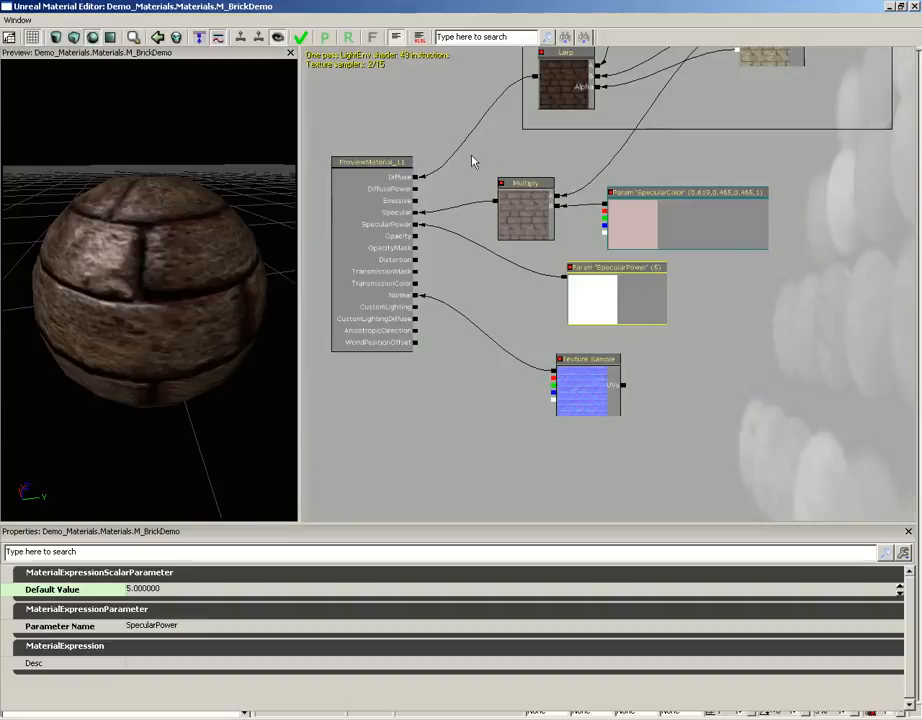
ctrl+alt+drag(473, 161, 838, 345)
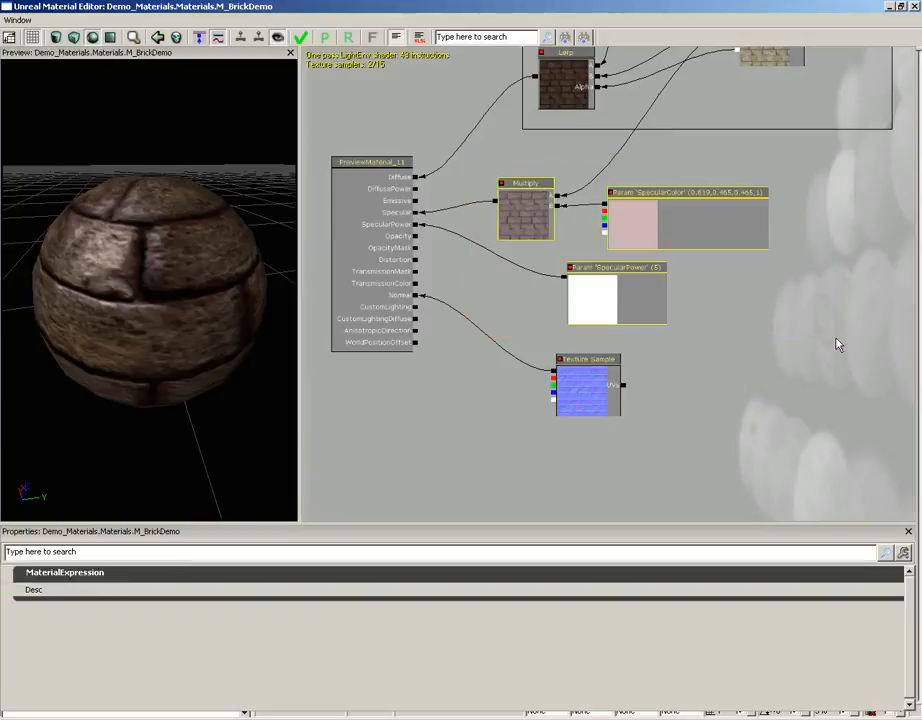
right_click(521, 270)
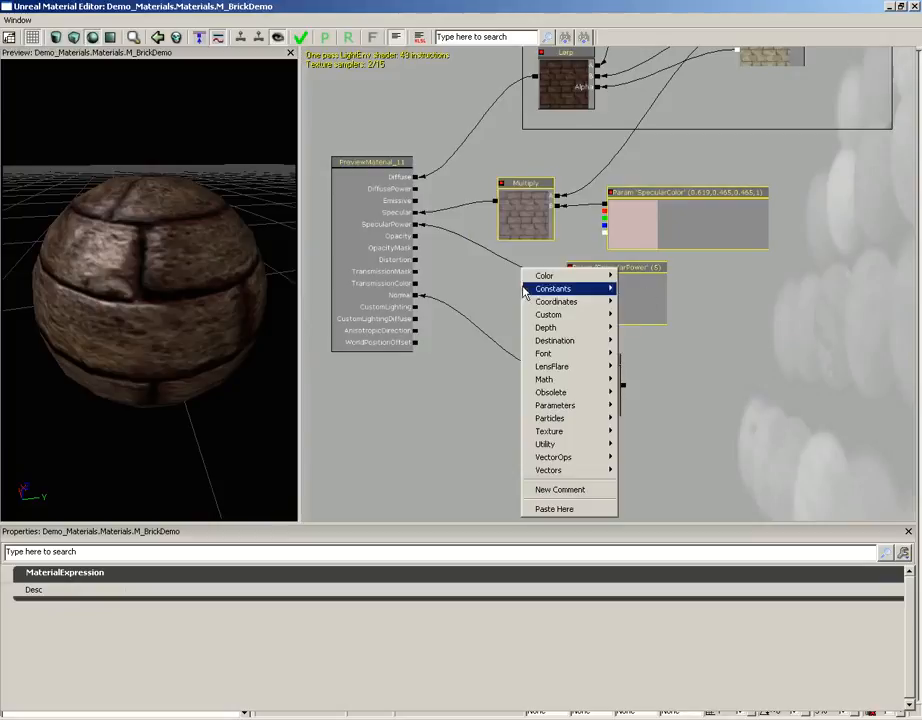
click(562, 490)
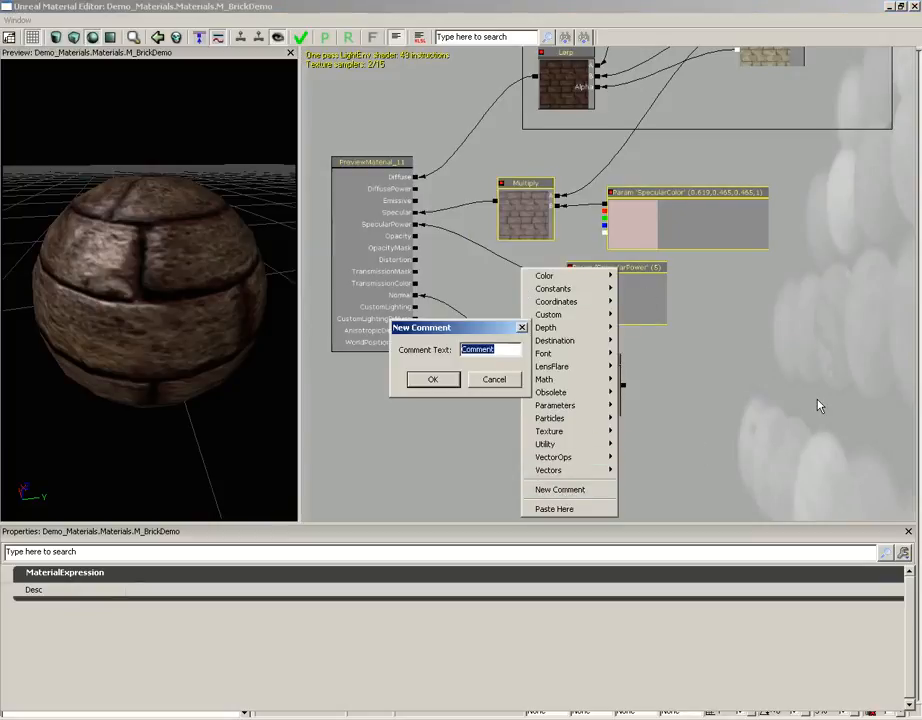
text(Specular)
key(Return)
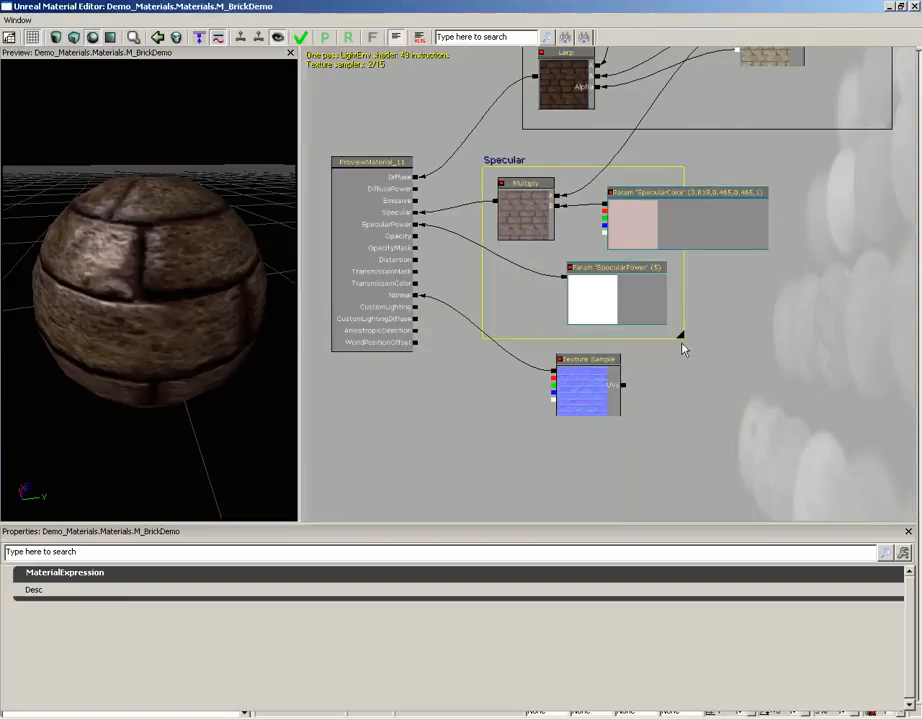
Step: Widen the Specular comment box to enclose the whole SpecularColor node and align the group beneath the diffuse comment box
drag(682, 339, 808, 336)
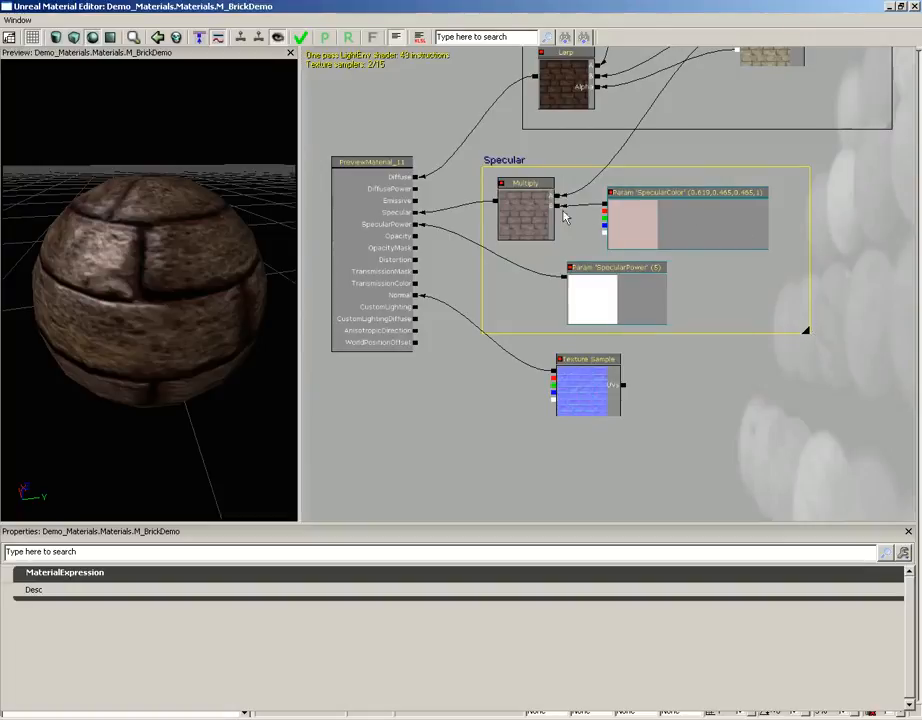
drag(501, 160, 541, 142)
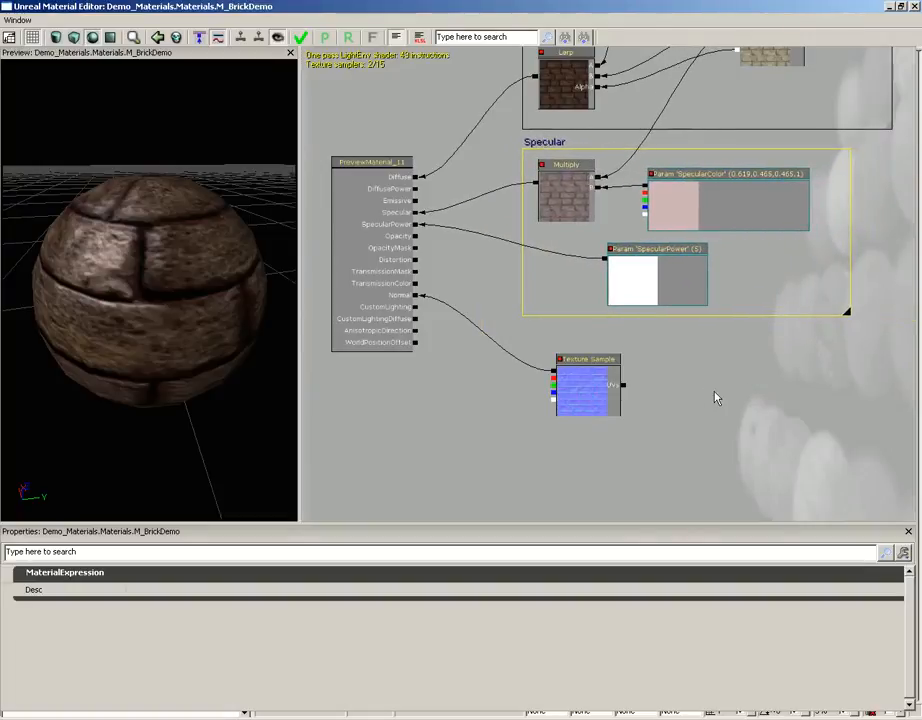
scroll(716, 397, down, 2)
drag(718, 412, 716, 443)
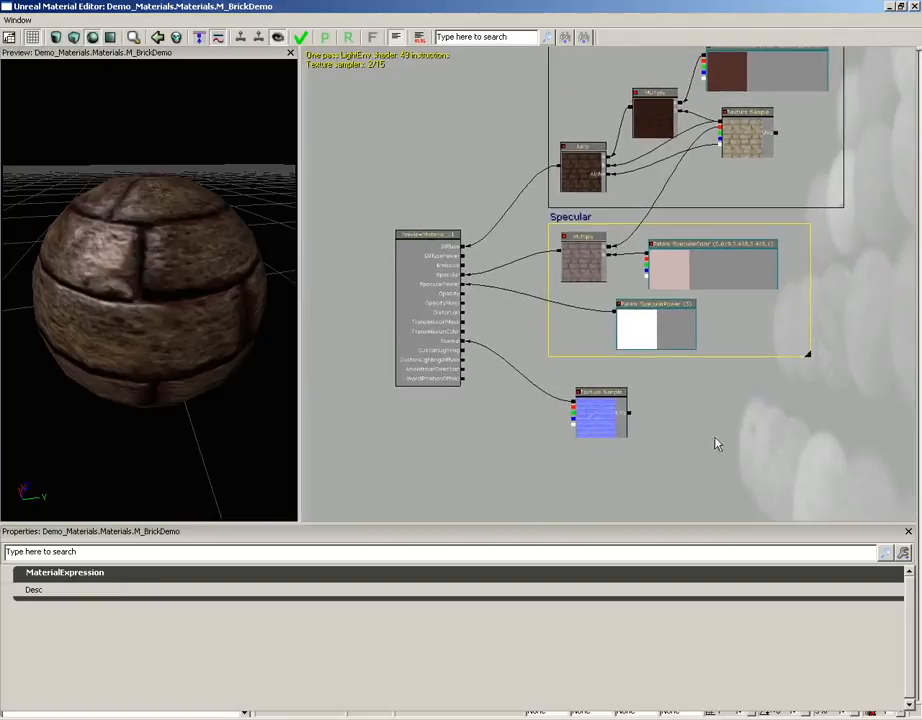
Step: Apply the changes to M_BrickDemo, leave the material editor and save the Demo_Materials package
click(302, 39)
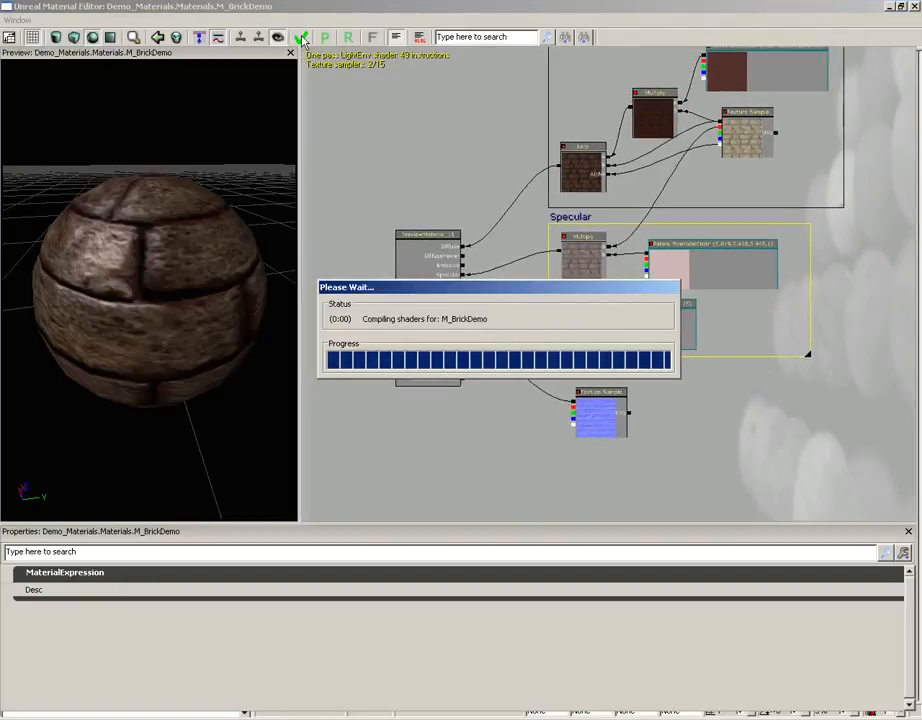
click(913, 6)
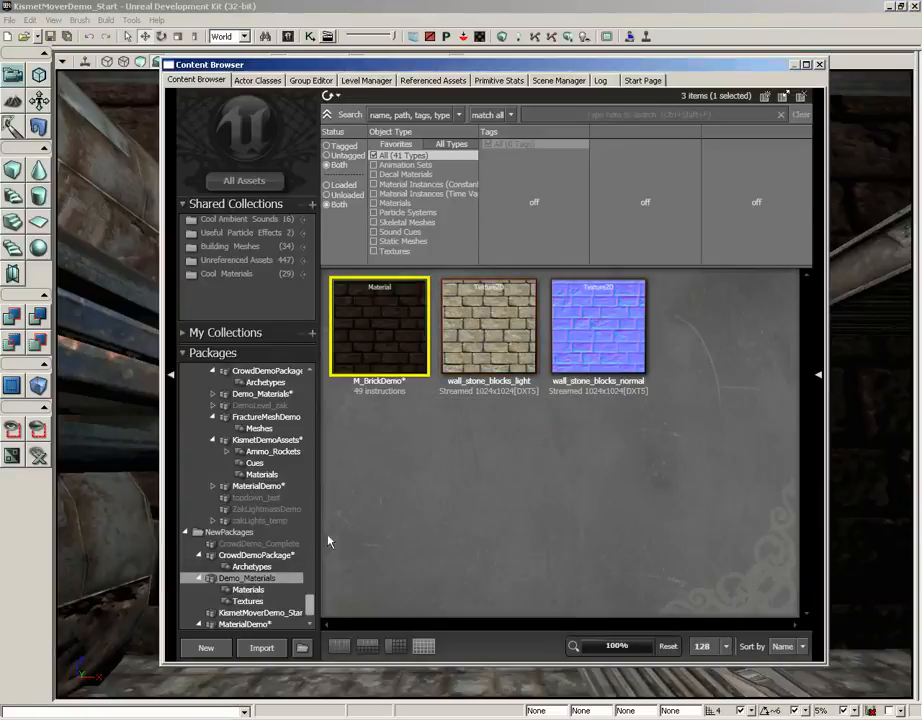
key(ctrl+s)
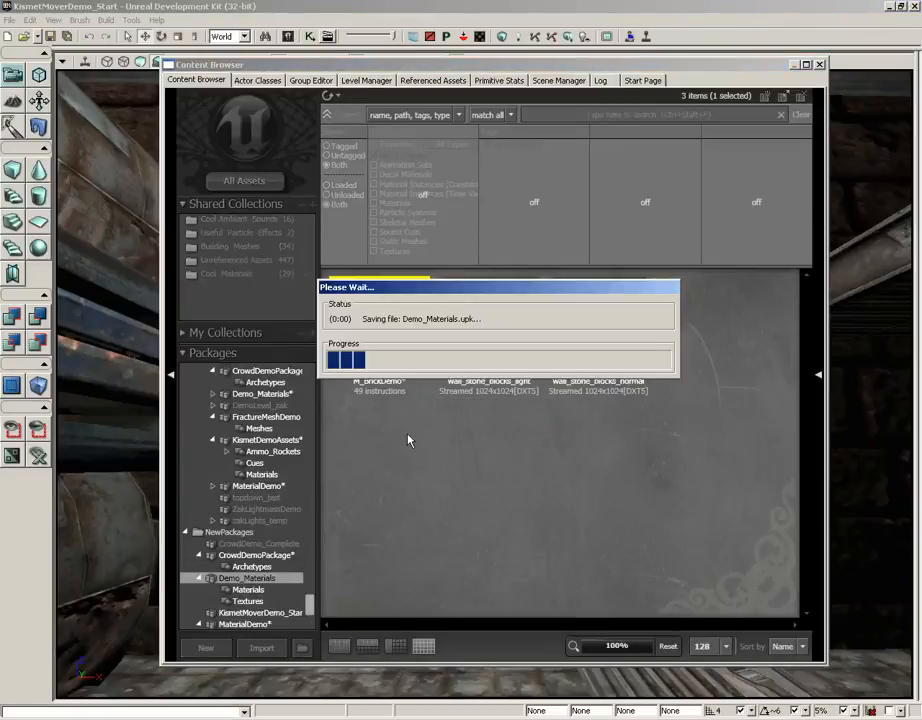
Step: Close the Content Browser and examine the specular highlights on the level's brick wall around the fluorescent light from several angles
click(820, 65)
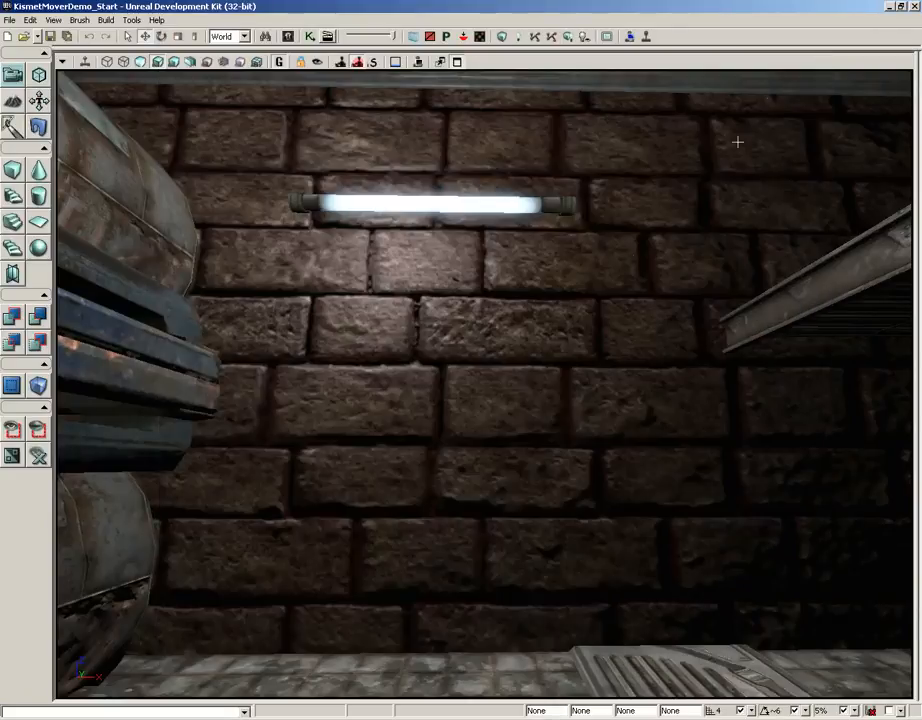
right_drag(574, 341, 619, 362)
drag(619, 362, 560, 225)
mouse_move(575, 367)
right_down()
mouse_move(644, 309)
mouse_move(673, 319)
mouse_move(642, 329)
mouse_move(569, 316)
mouse_move(578, 399)
mouse_move(587, 385)
mouse_move(569, 366)
right_up()
drag(569, 366, 560, 354)
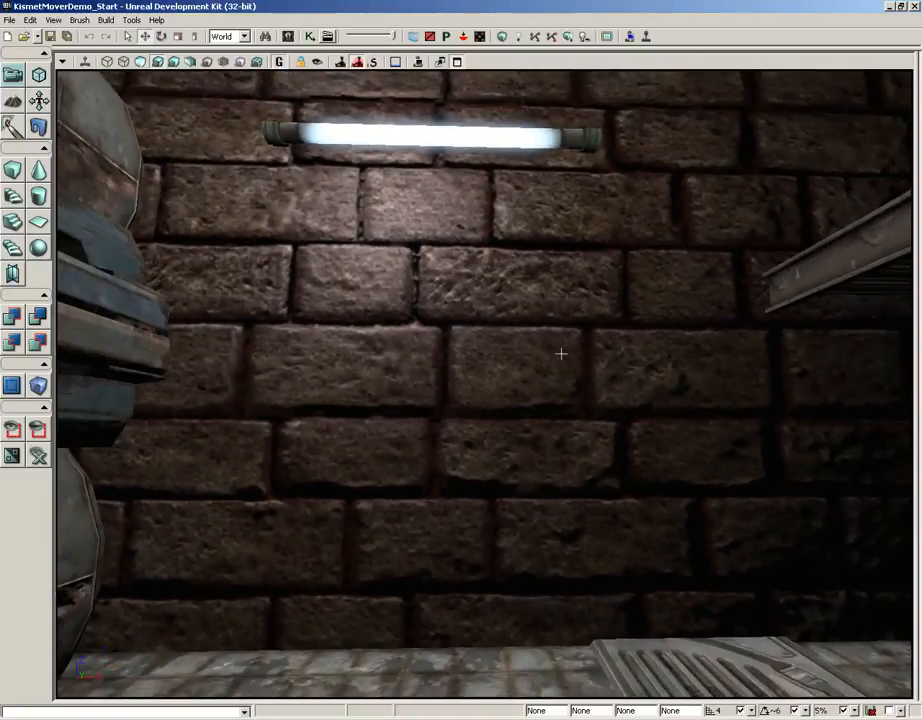
right_drag(560, 354, 556, 349)
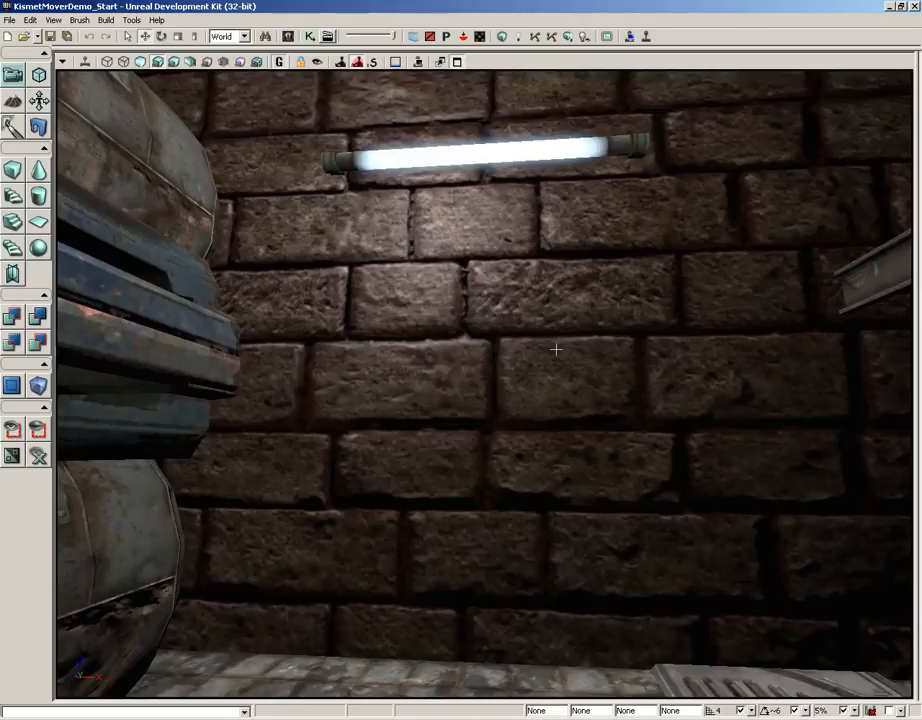